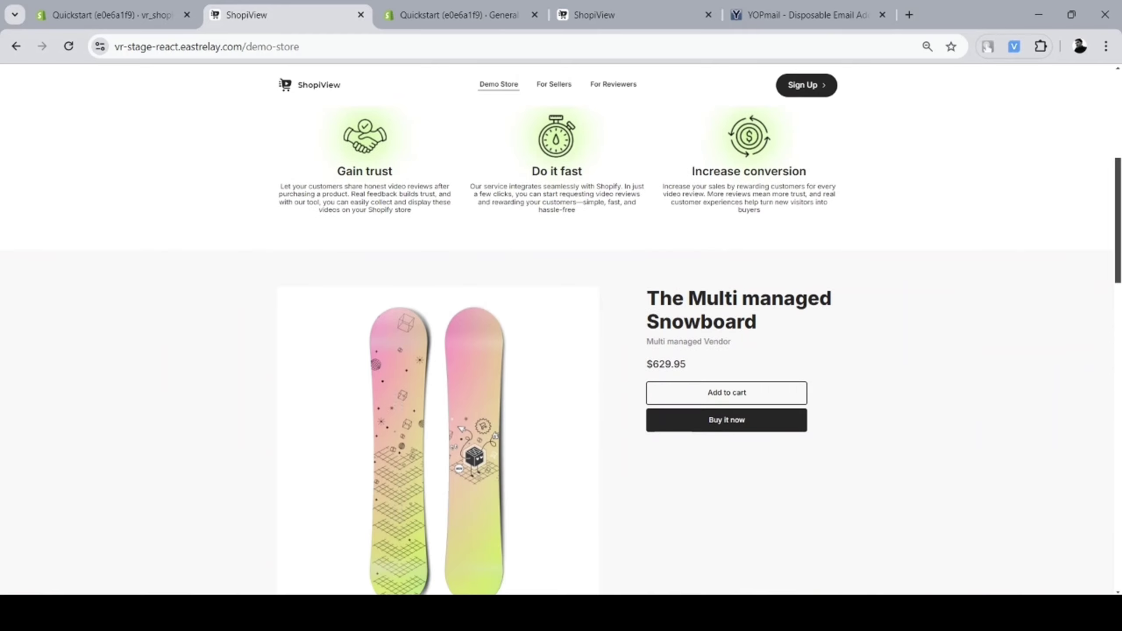
Look through the ShopiView demo store page, then close its tab
scroll(561, 349, down, 5)
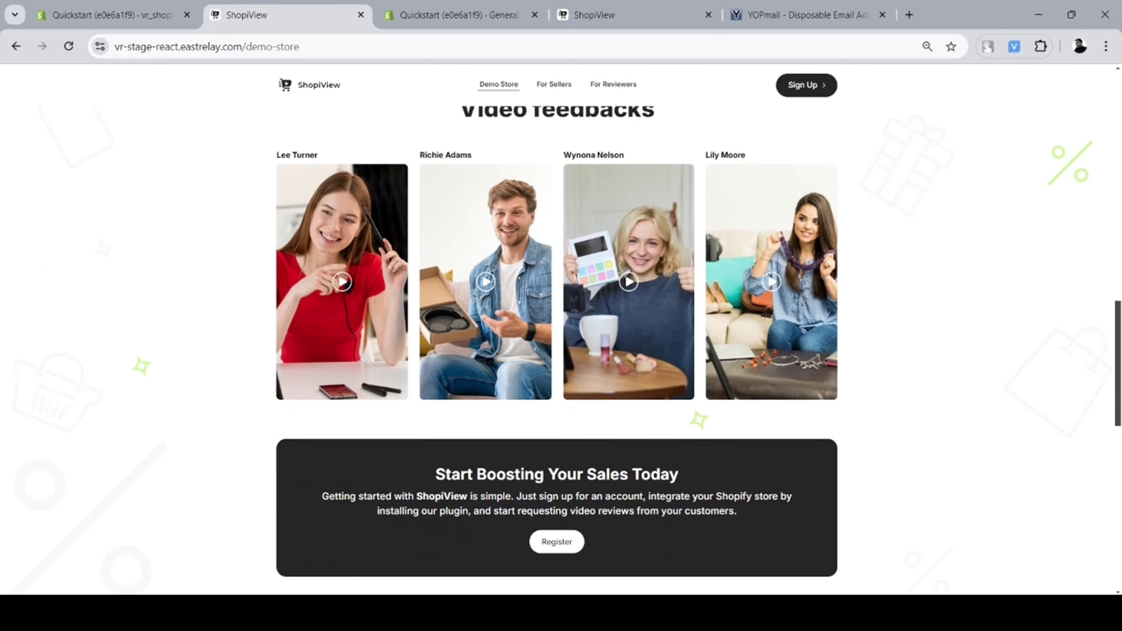
scroll(561, 349, down, 3)
scroll(561, 349, up, 6)
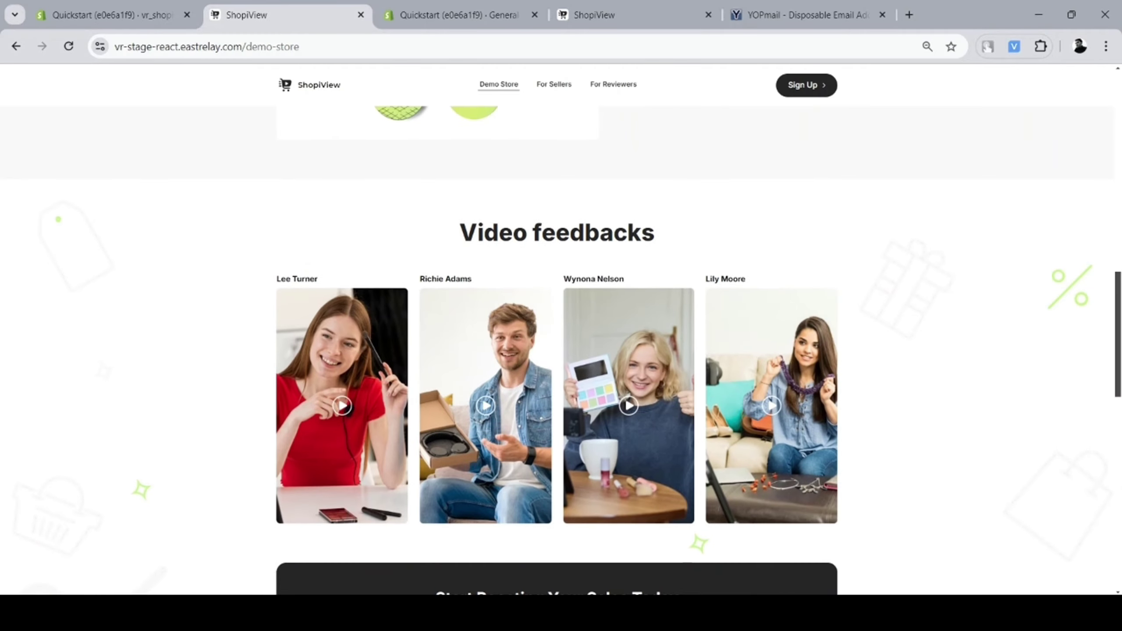
scroll(561, 350, up, 15)
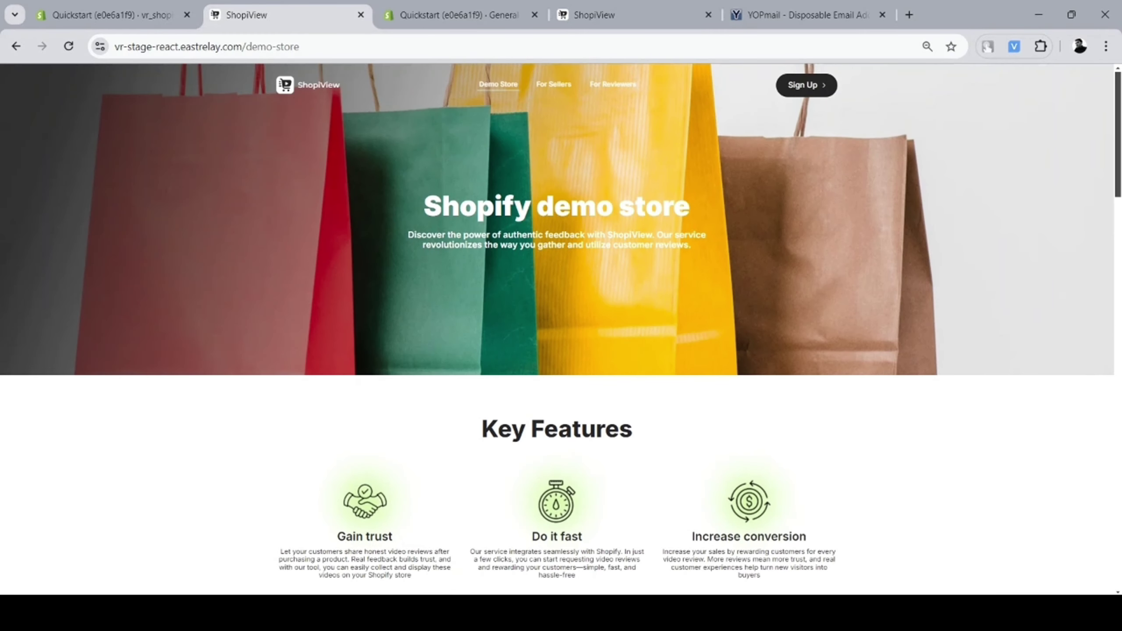
key(ctrl+w)
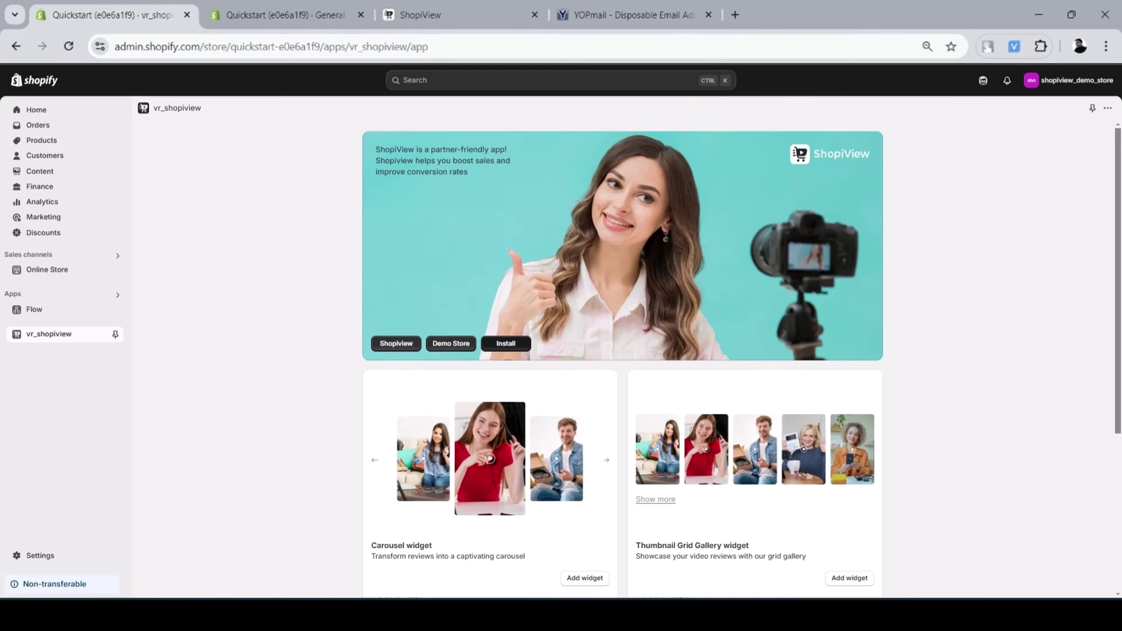
Add the Video Reviews Line and Wave carousel blocks to the product template and save
click(585, 578)
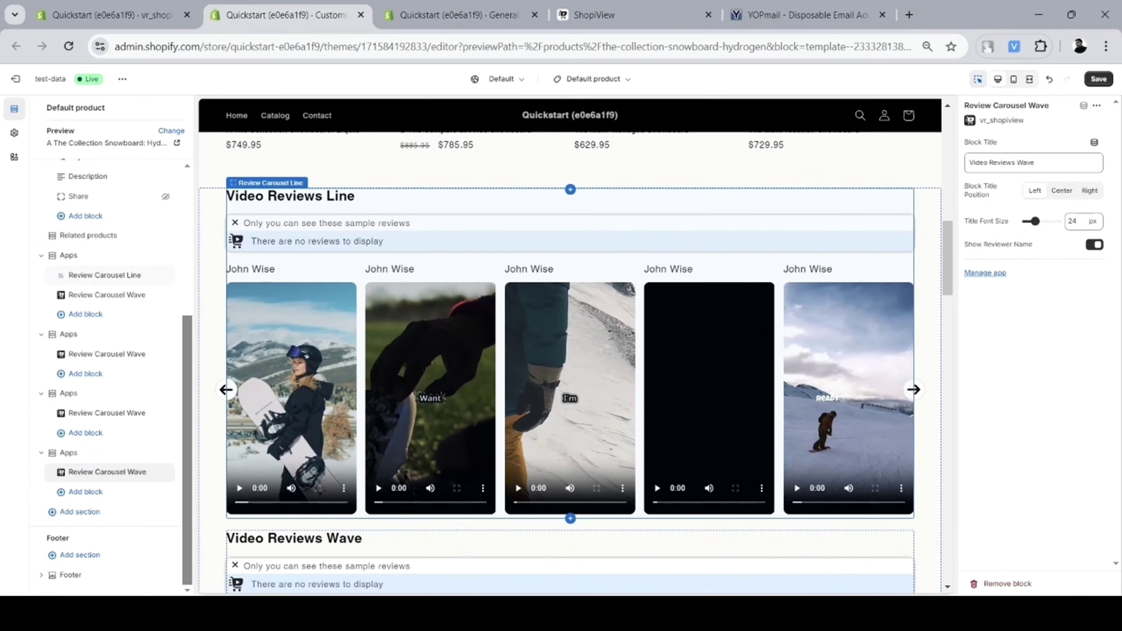
click(516, 483)
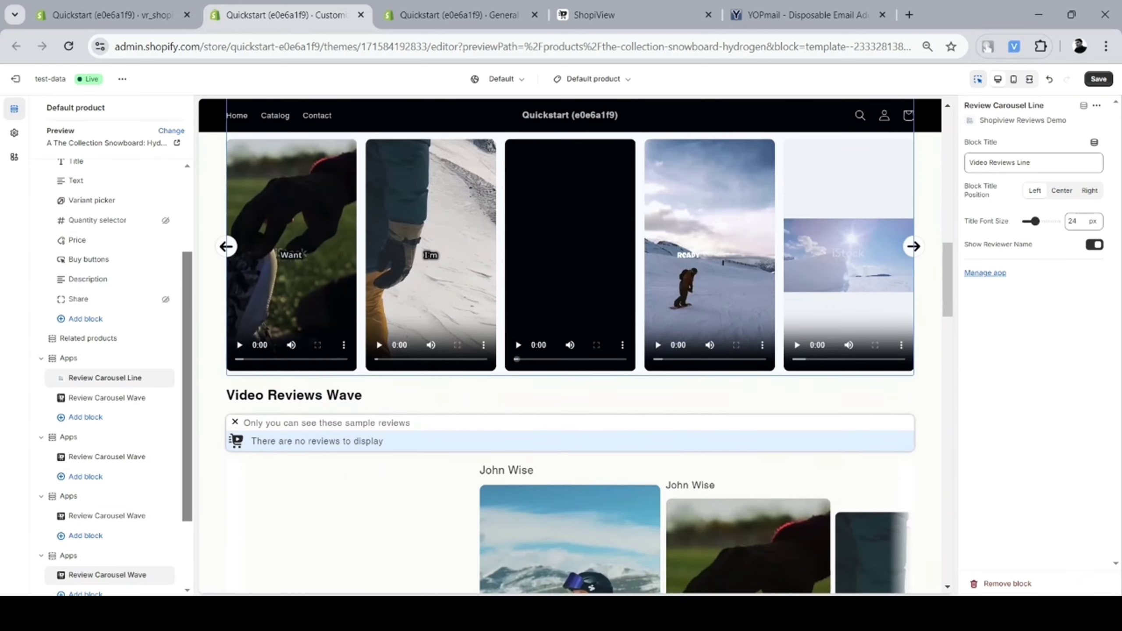
click(376, 482)
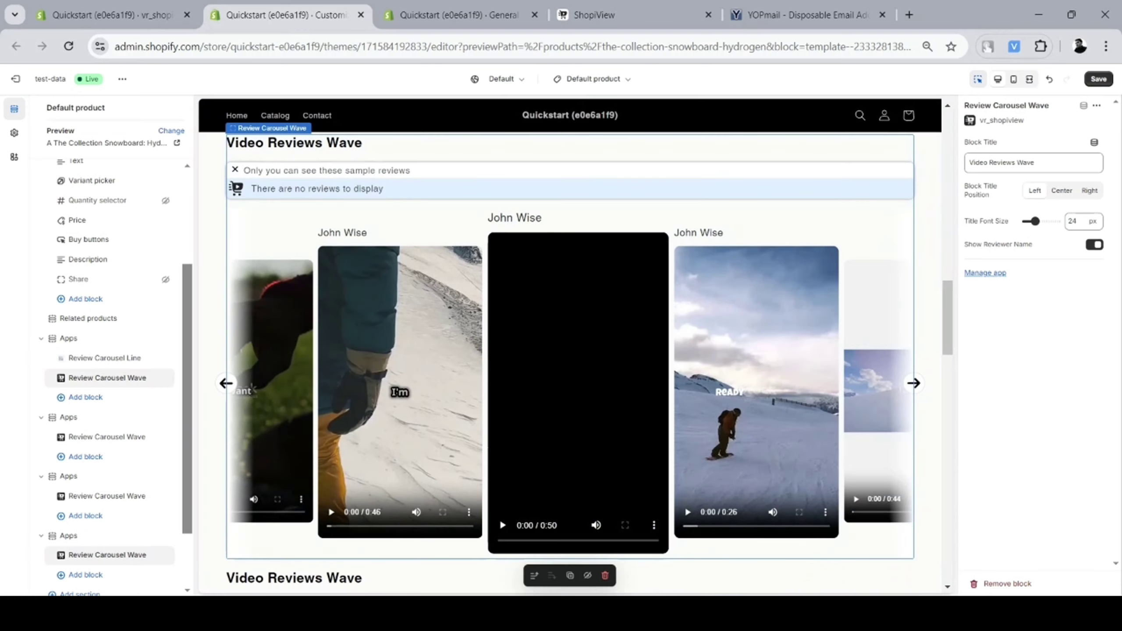
key(ctrl+s)
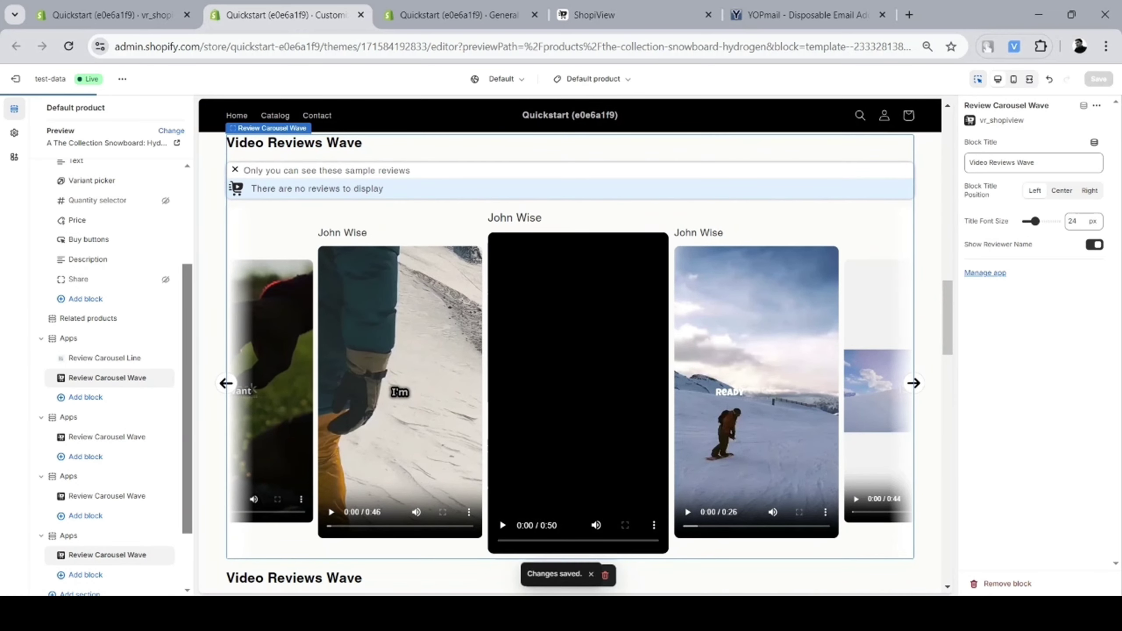
Install the ShopiView app from its Shopify app page and go to seller sign-up
click(110, 14)
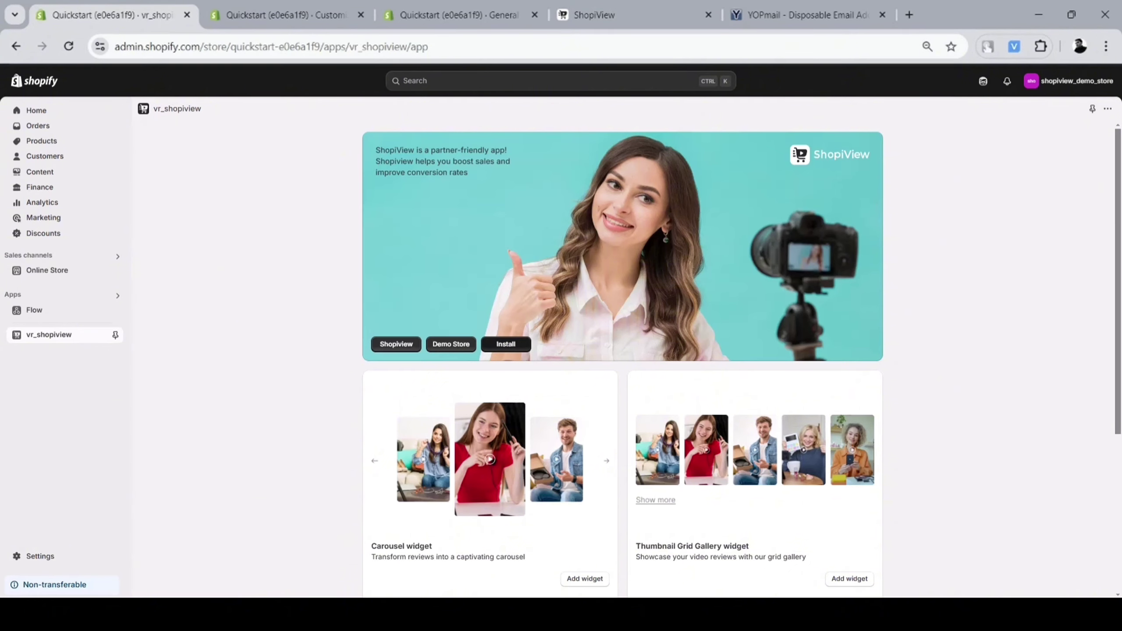
click(506, 344)
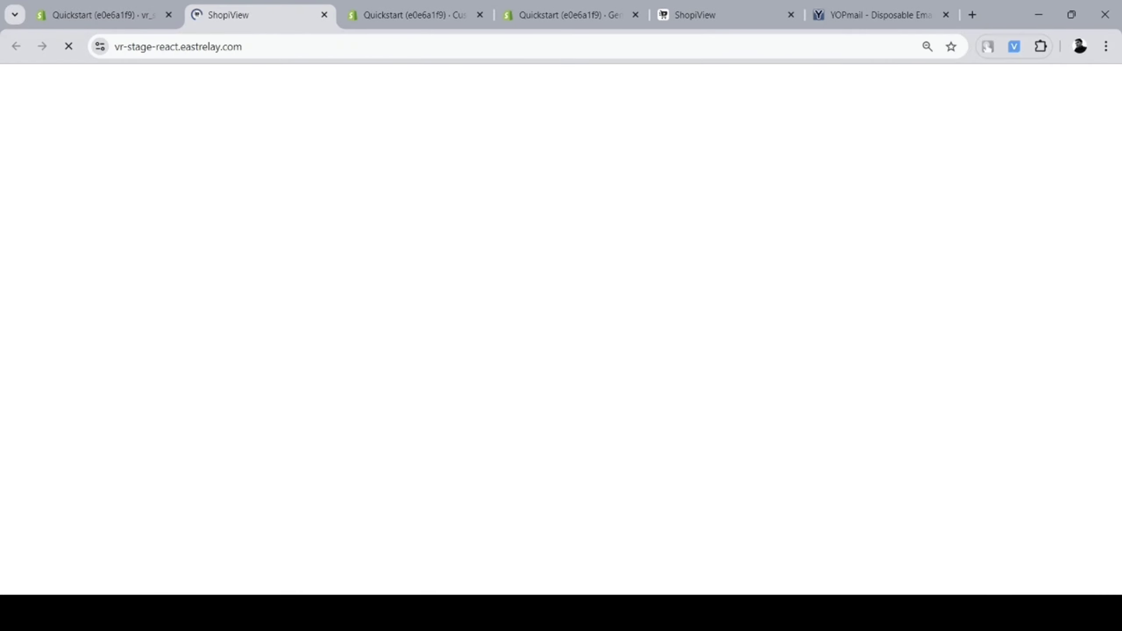
click(806, 85)
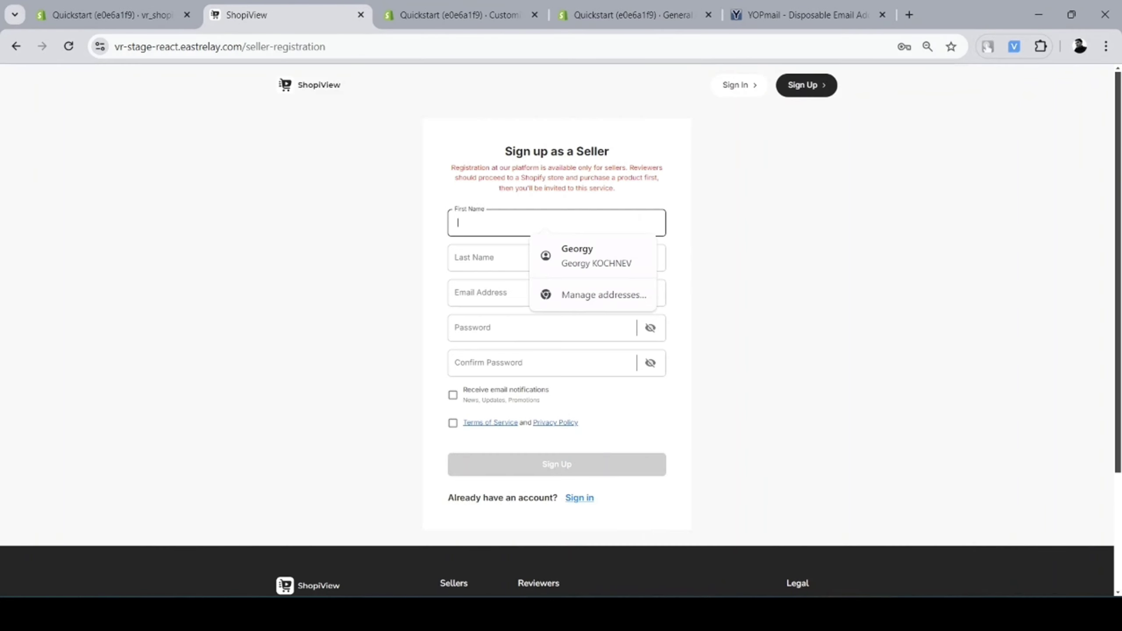
Enter the seller's first name, last name and pasted e-mail address
text(George)
key(Tab)
text(A)
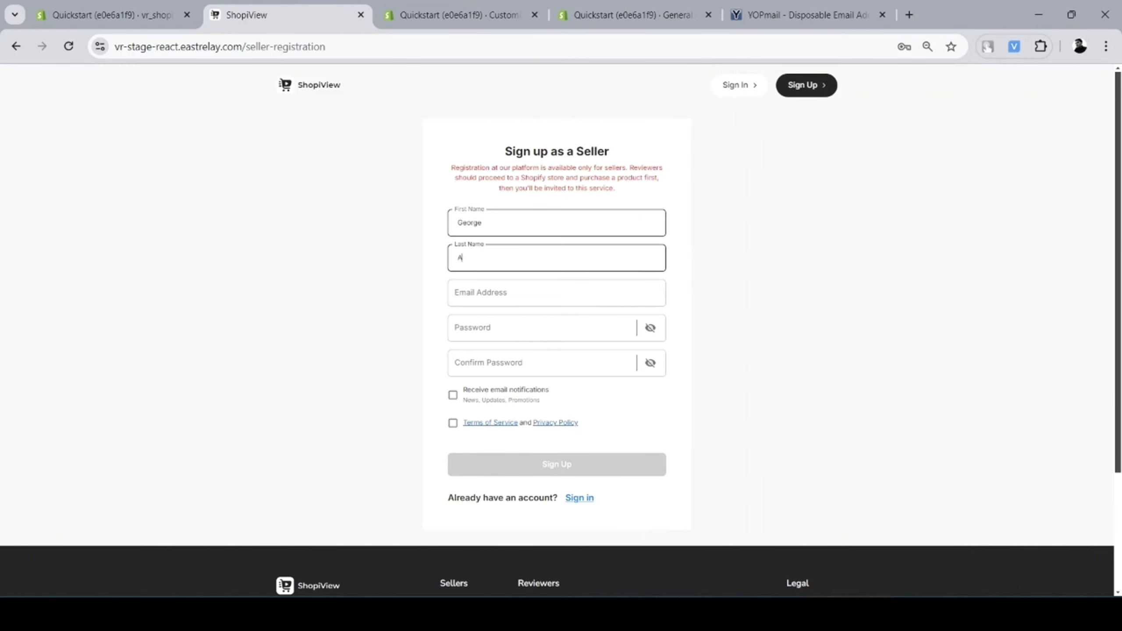
text(wesome)
key(Tab)
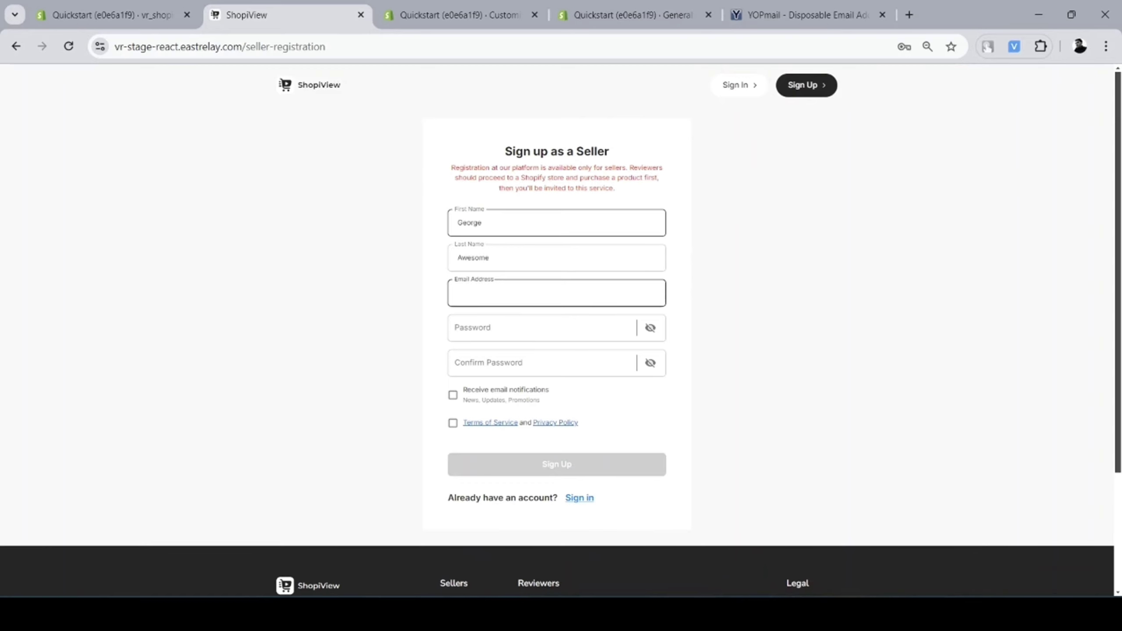
key(ctrl+v)
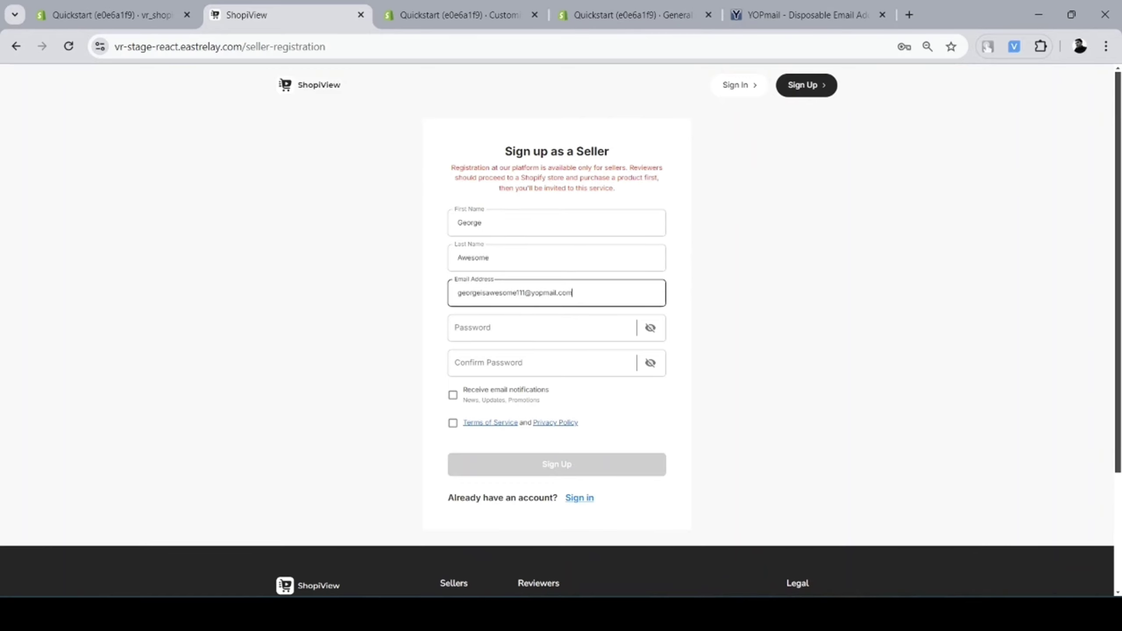
Enter and confirm the account password, tick both checkboxes, and submit the registration
click(543, 327)
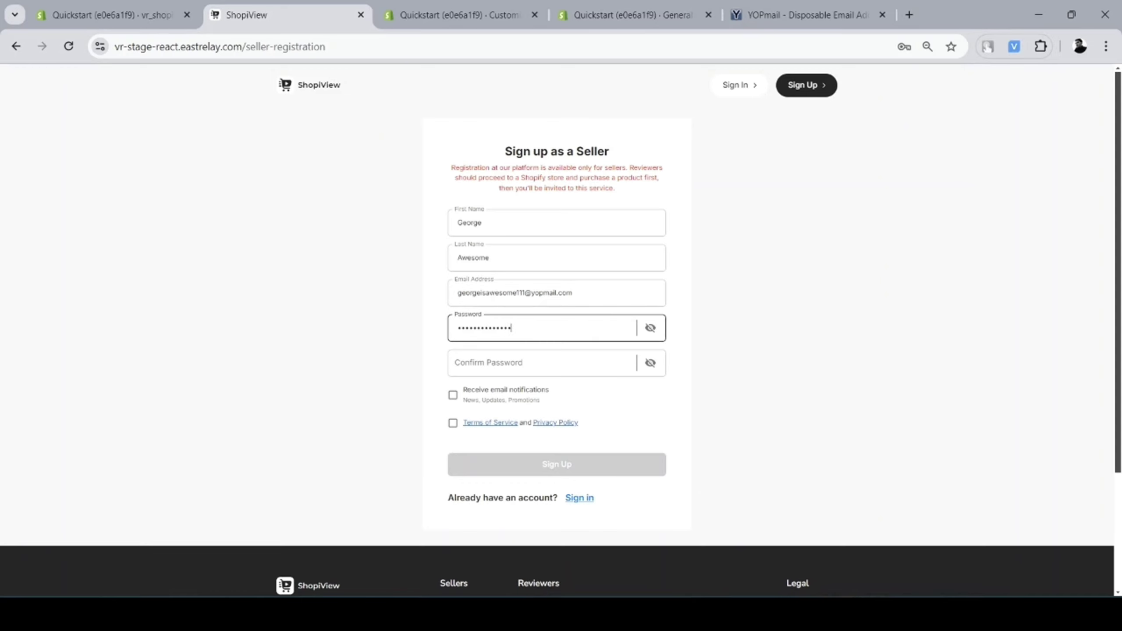
key(Tab)
text(Geo)
key(Tab)
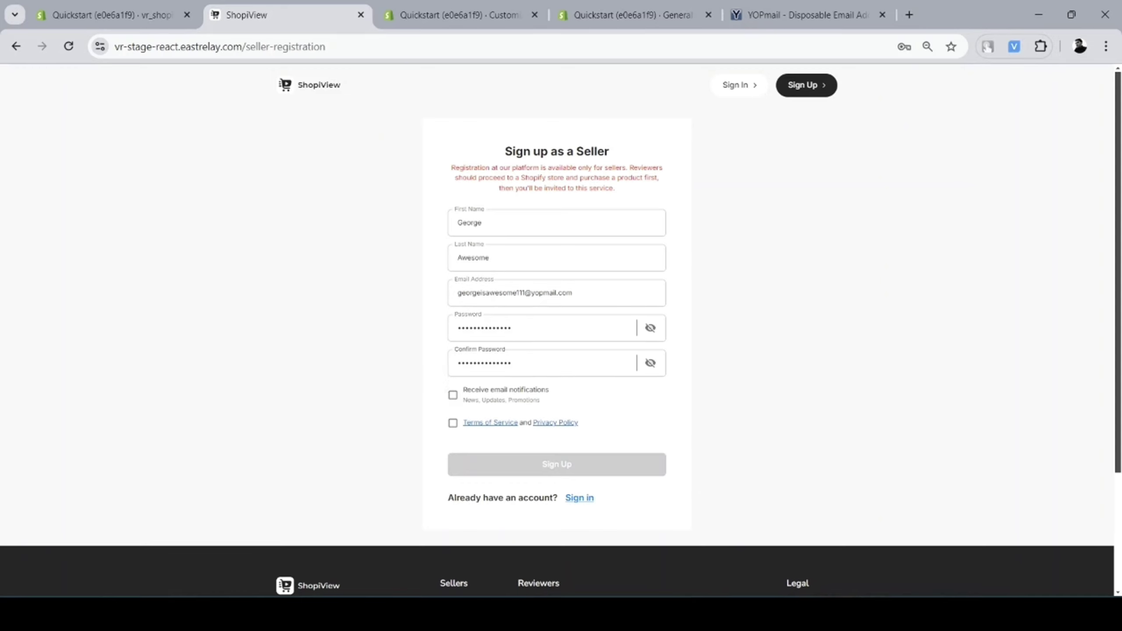
key(space)
key(Tab)
key(space)
key(Tab)
key(Return)
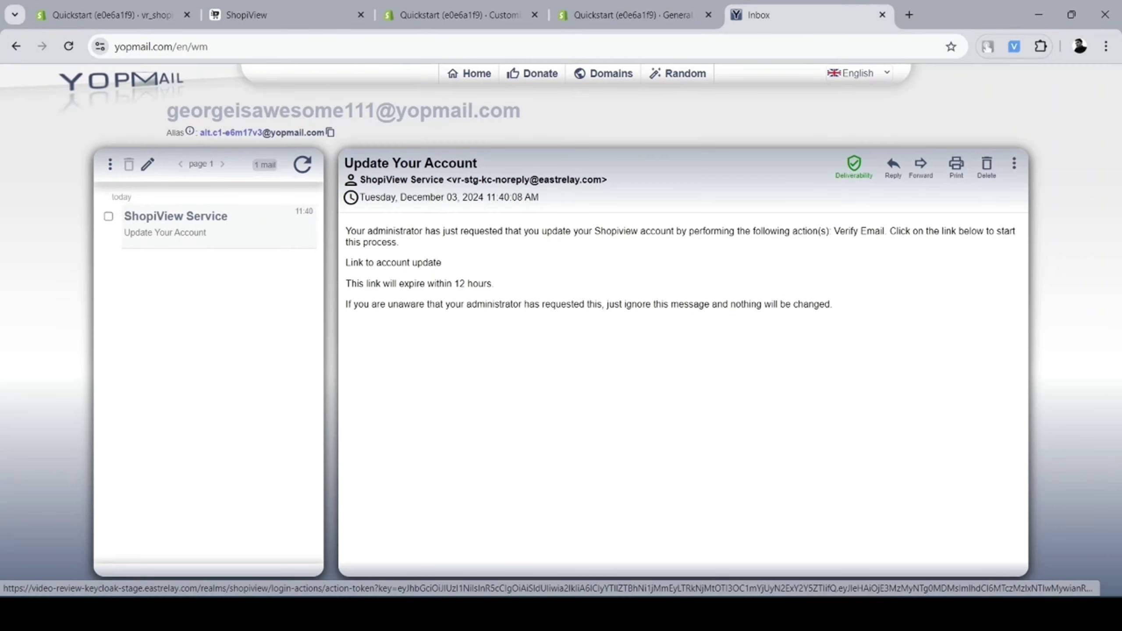
Verify the account through the e-mail's link and go back to the ShopiView application
click(393, 262)
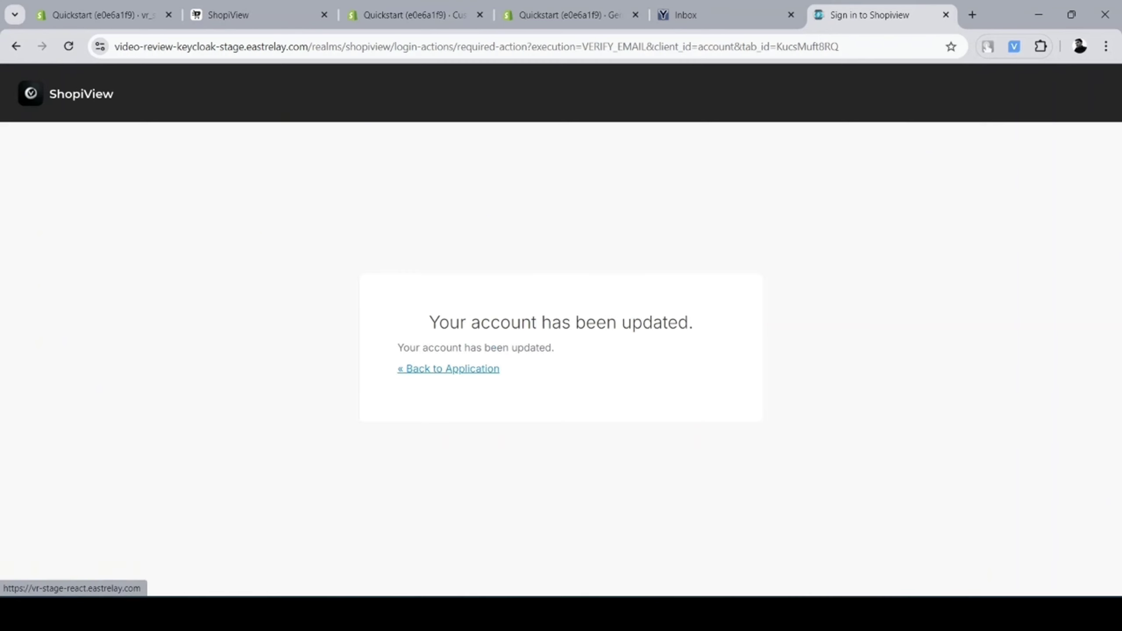
click(448, 368)
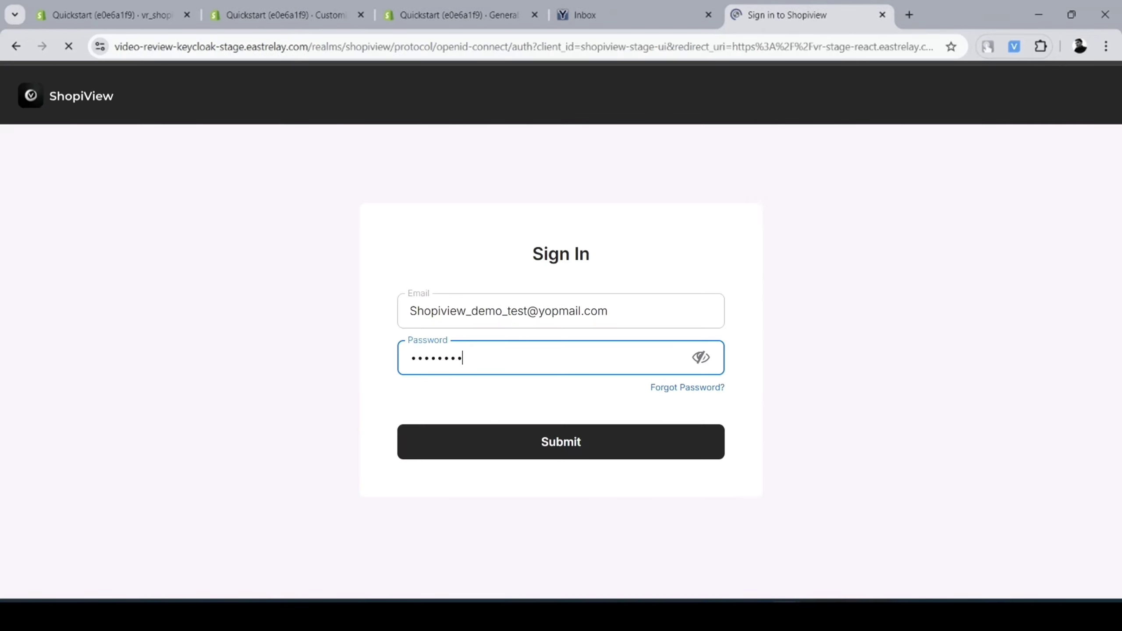
Sign in to ShopiView and name a new shop 'Test shopiview store'
text(••••••)
key(Return)
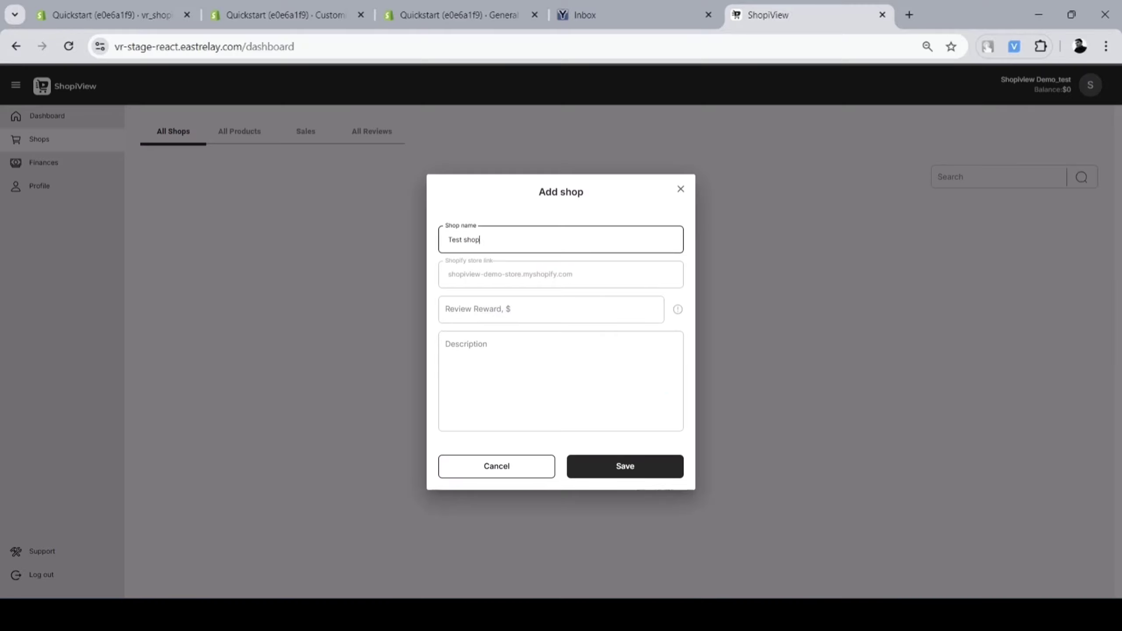
text(iview store)
Give the shop a $15 review reward and 'test description', then save it
key(Tab)
text(15)
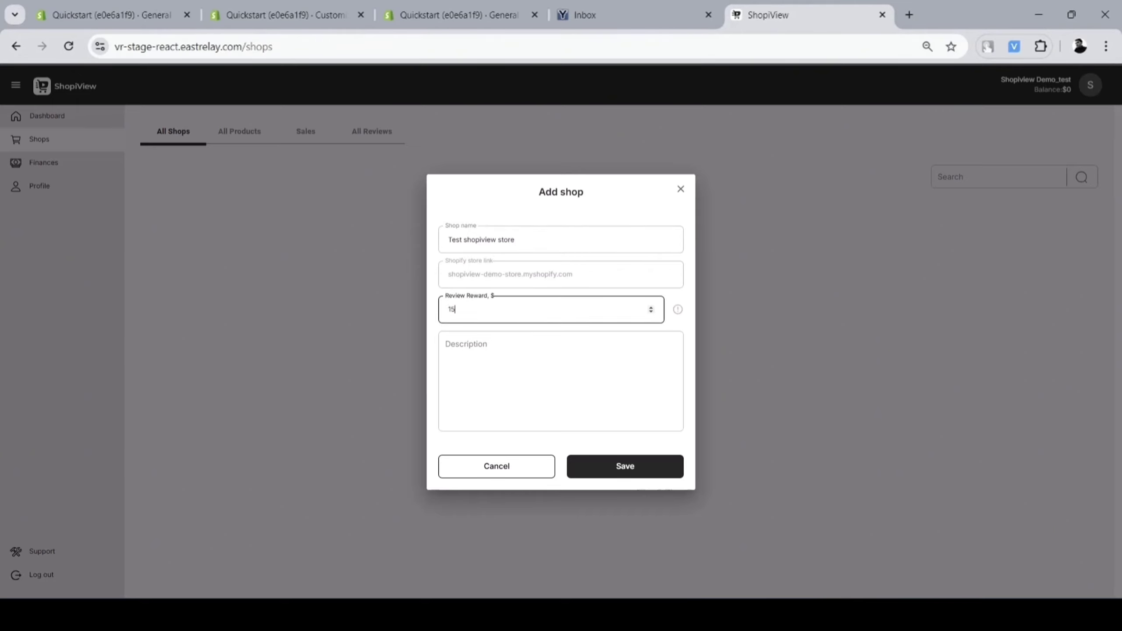
key(Tab)
text(tes)
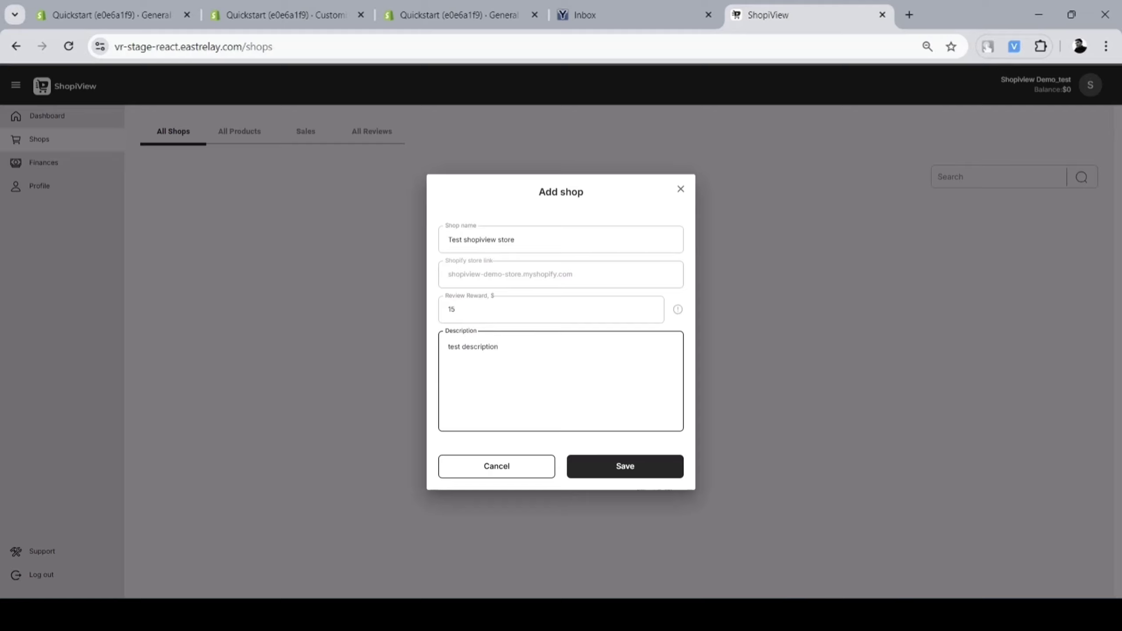
key(Tab)
key(Tab)
key(Return)
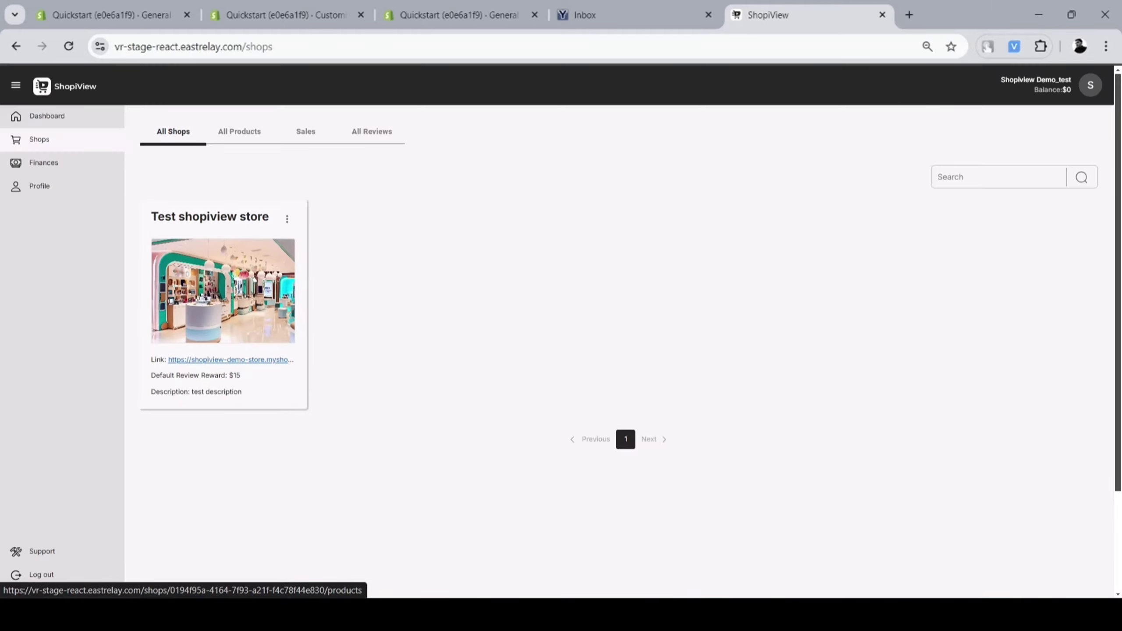
Sync Test shopiview store's products with Shopify and open the Finances balance page
click(223, 291)
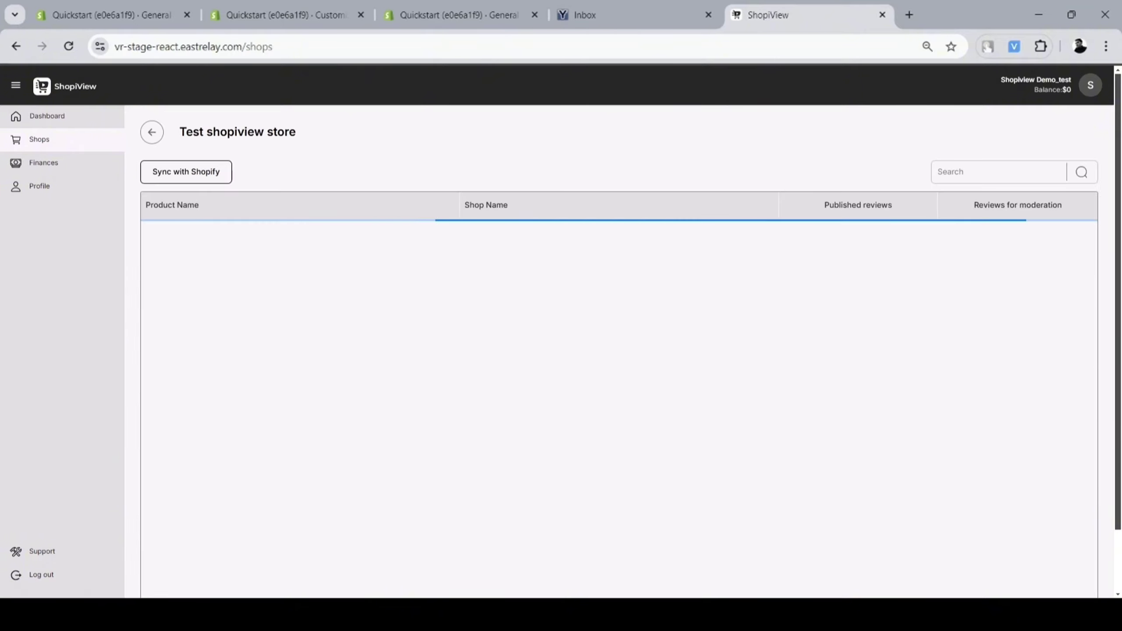
click(185, 171)
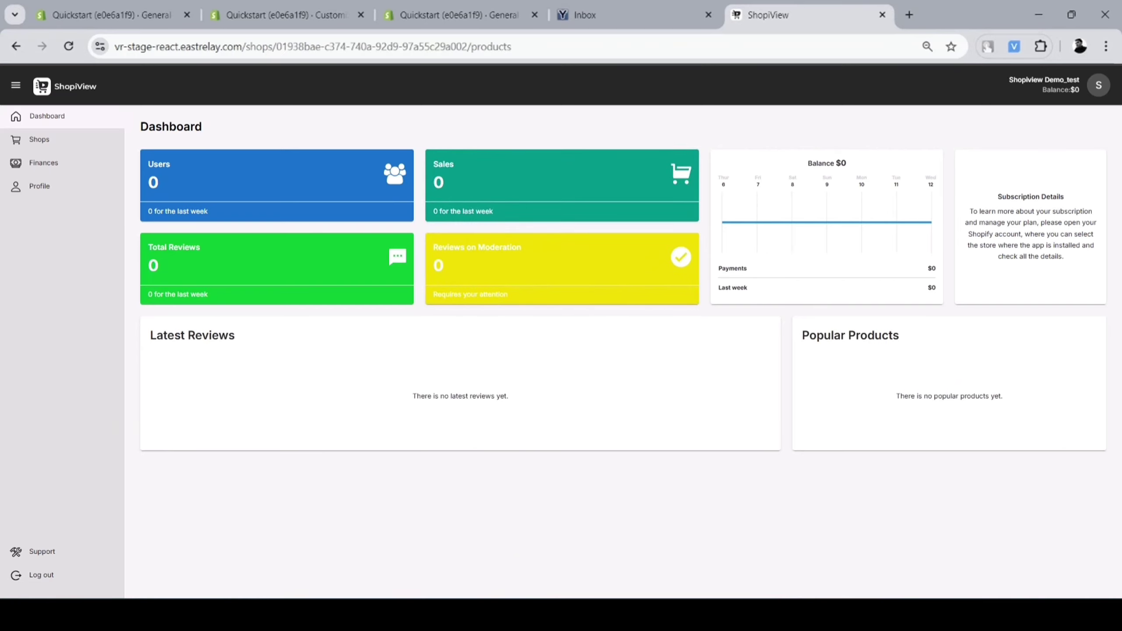
click(43, 162)
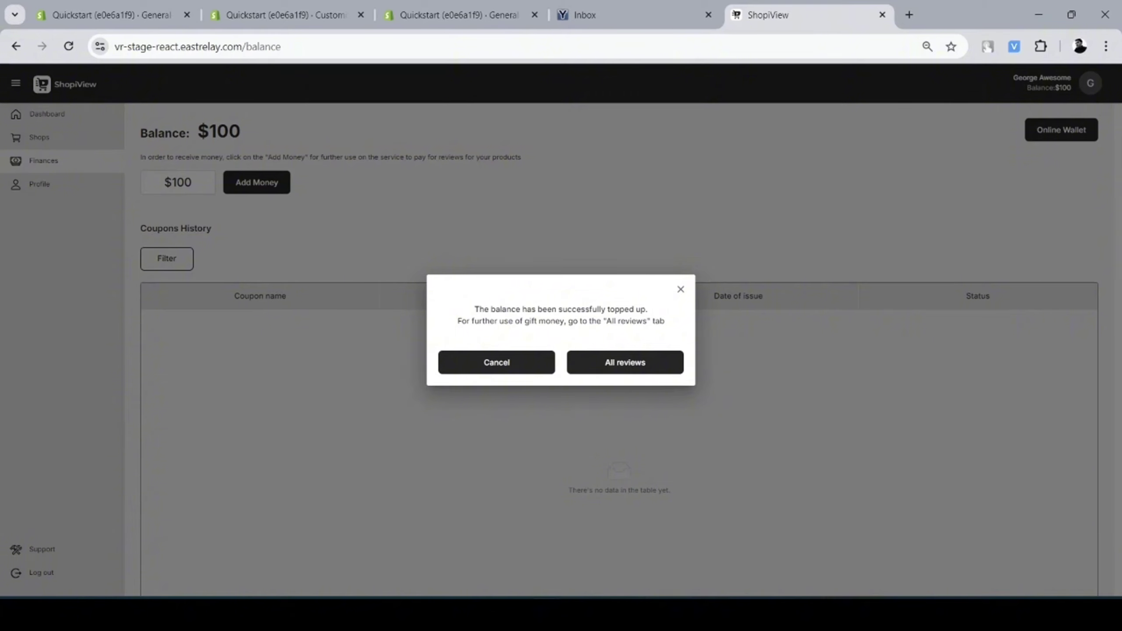
Check All Reviews, return to Finances, and view the 100.00 Main Wallet balance in Online Wallet
click(625, 362)
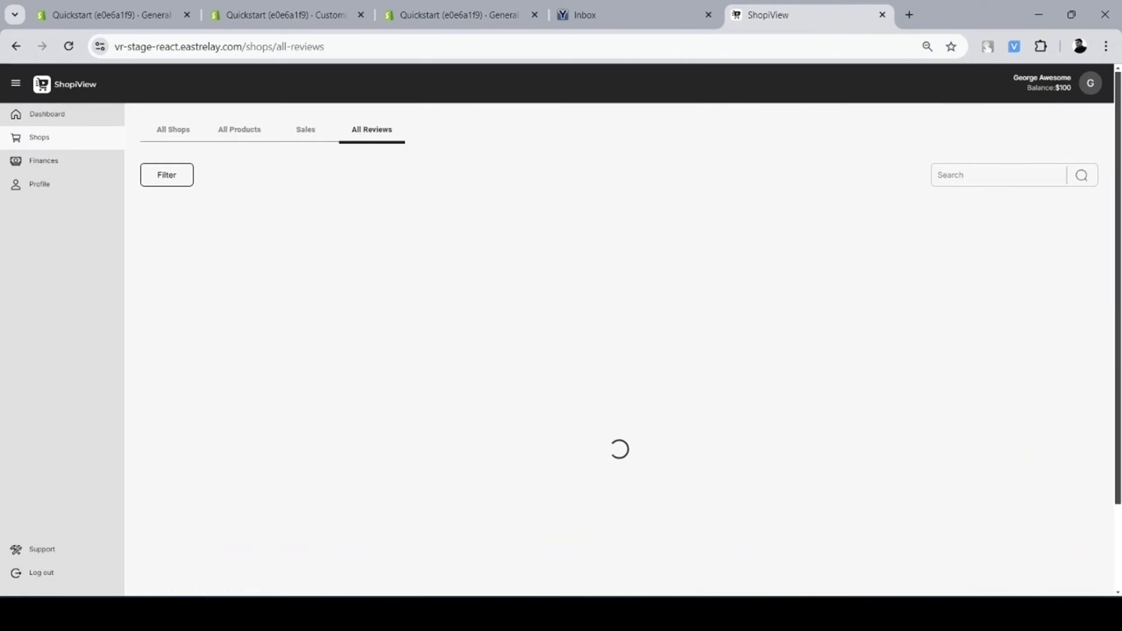
click(44, 161)
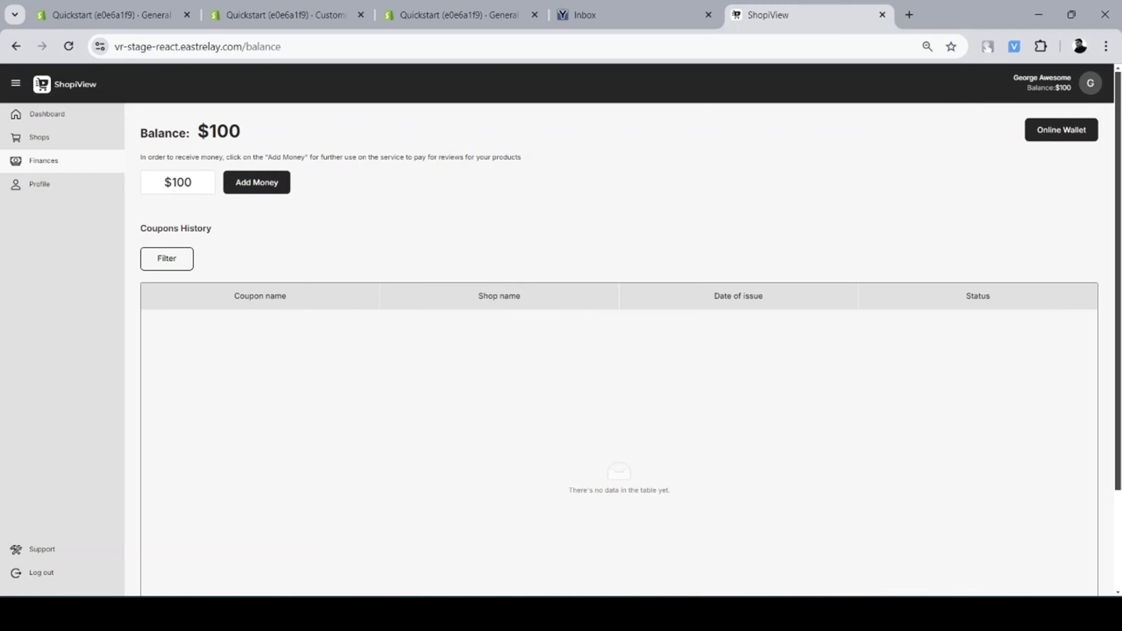
click(1061, 129)
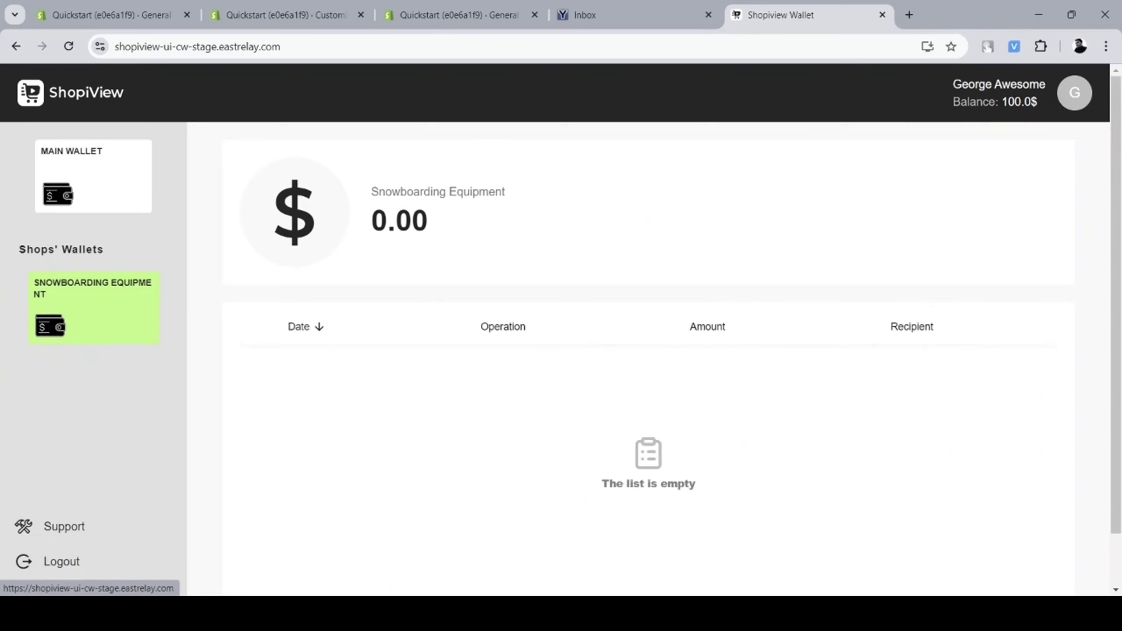
click(94, 176)
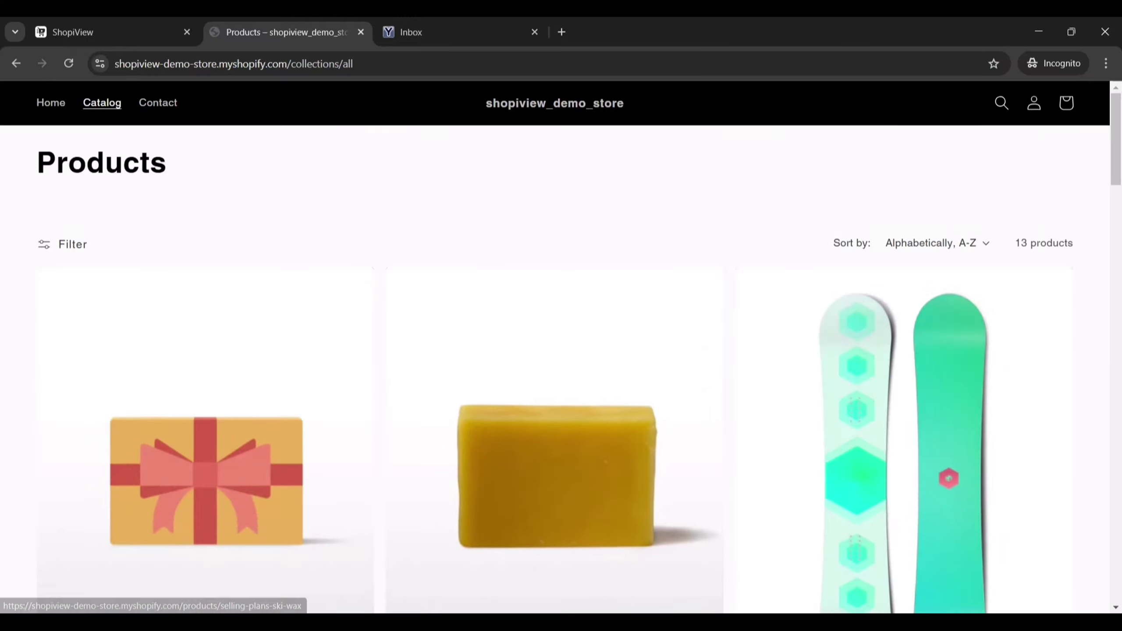
Buy The Collection Snowboard: Hydrogen now, entering the customer's name and suggested delivery address
scroll(561, 354, down, 10)
click(206, 354)
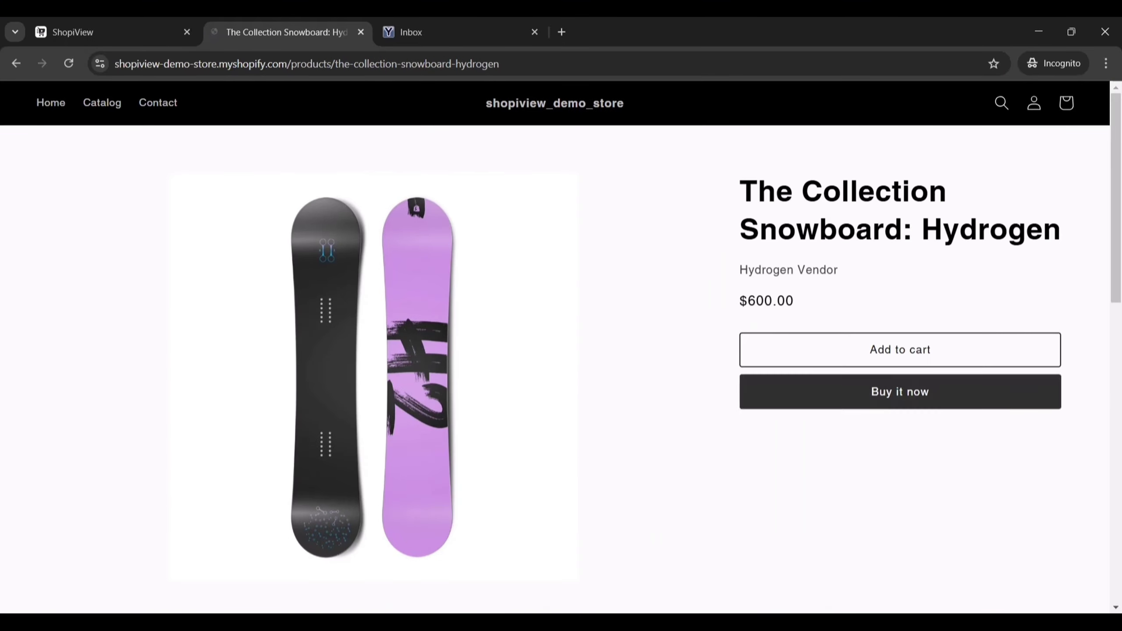
click(900, 392)
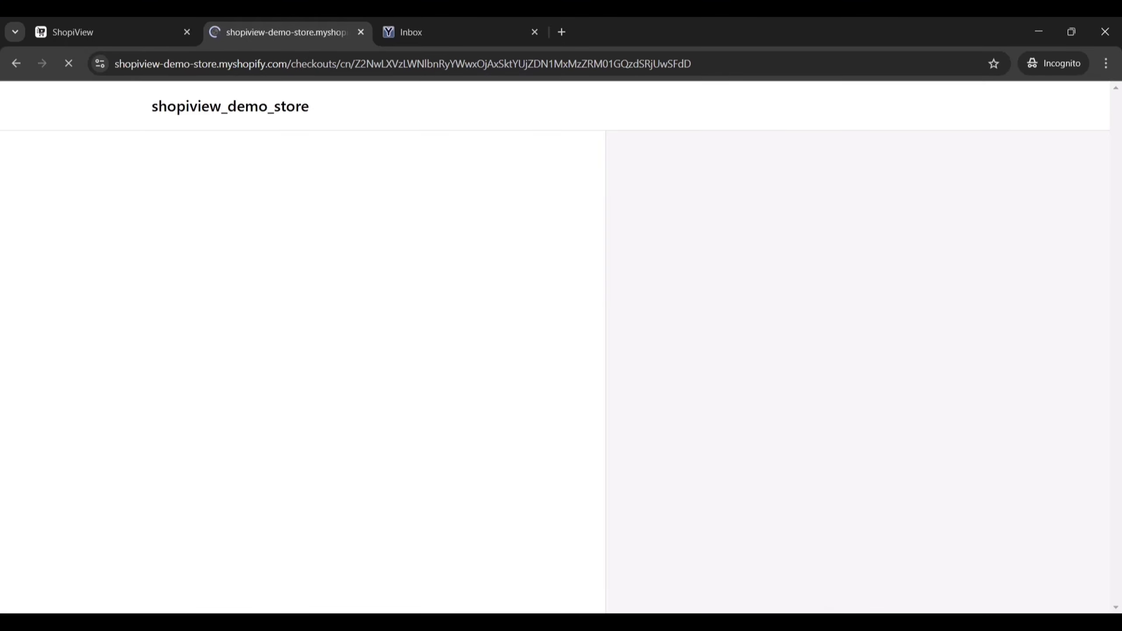
scroll(256, 289, down, 1)
click(256, 289)
text(George)
key(Tab)
text(Custom)
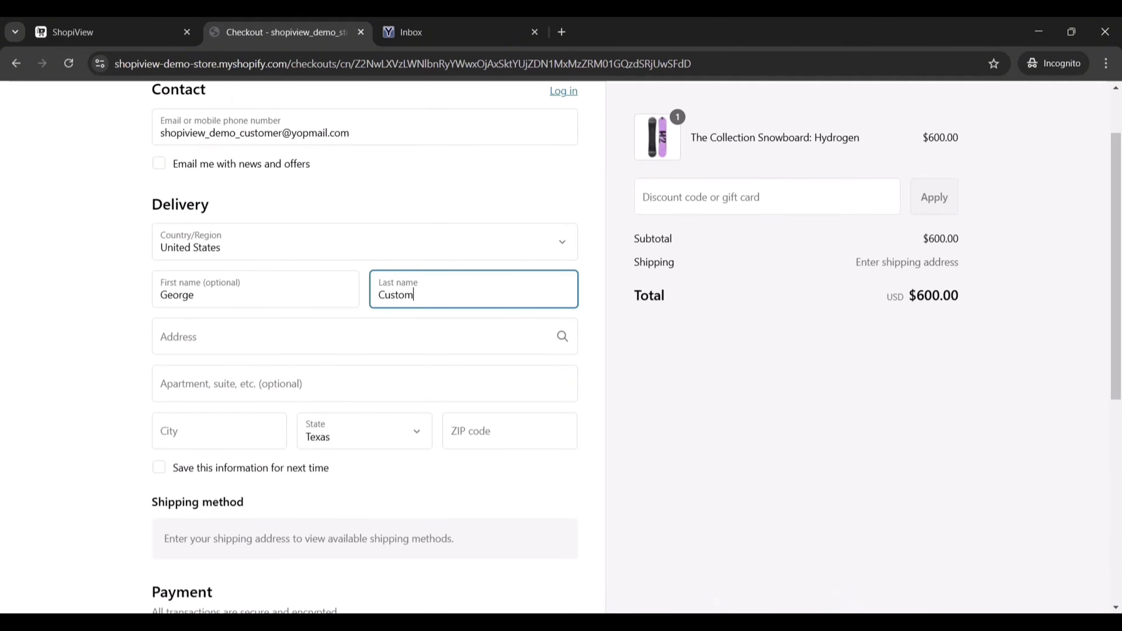
text(88)
key(Down)
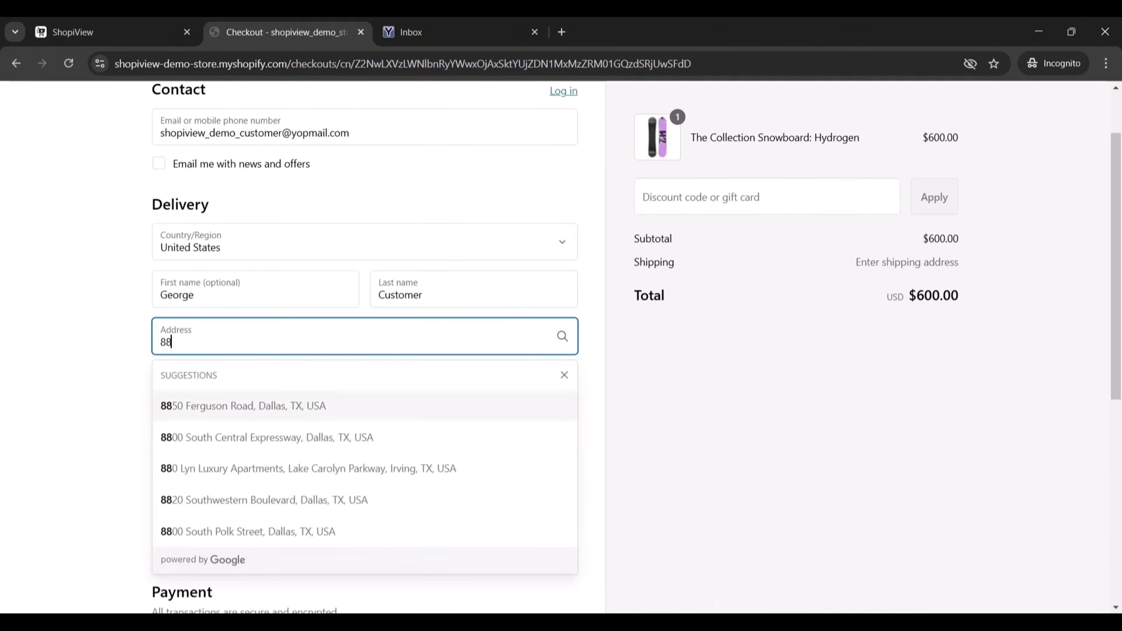
key(Return)
Pay the $600 order with test card details, then select the invite link in the feedback e-mail
scroll(365, 348, down, 6)
click(310, 379)
text(1)
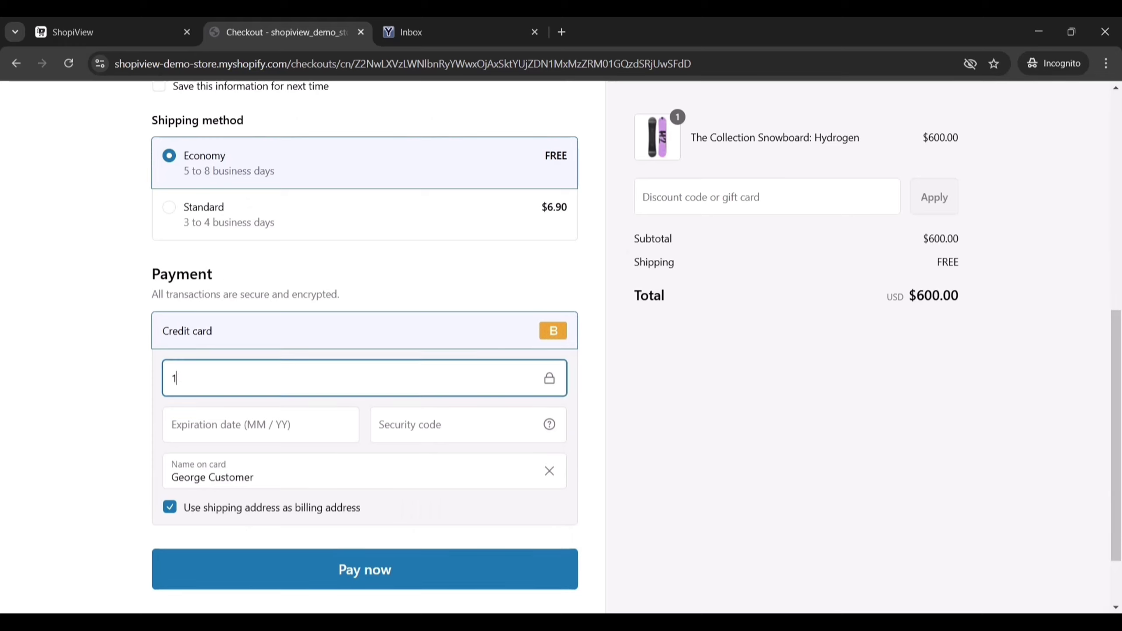
key(Tab)
text(1128111)
key(Tab)
text(Bogus Gateway)
scroll(365, 348, down, 1)
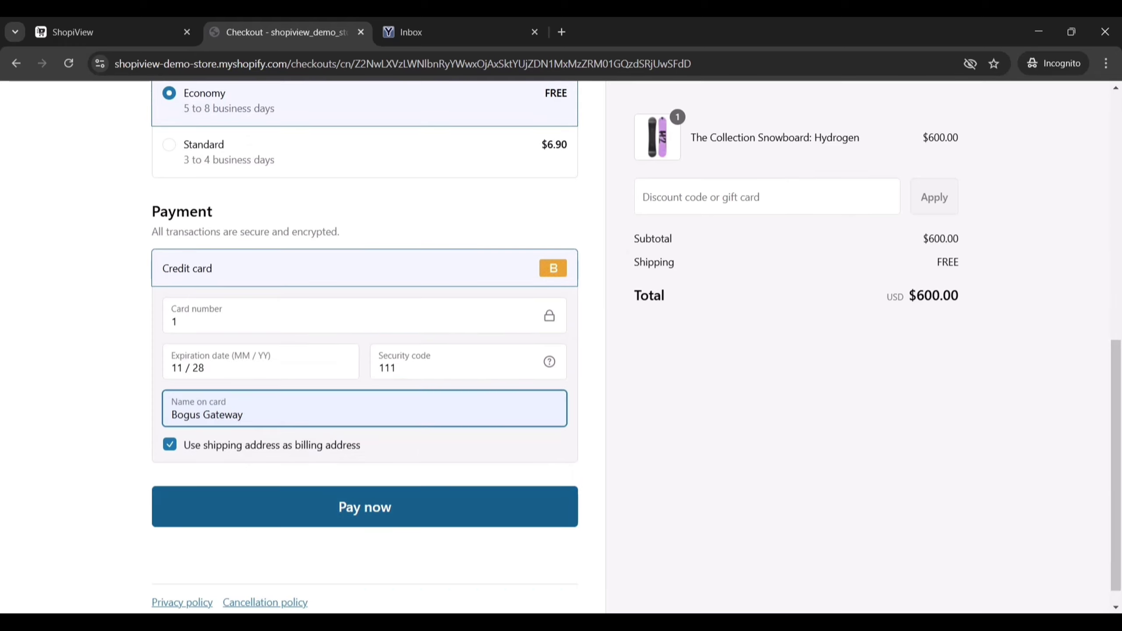
key(Return)
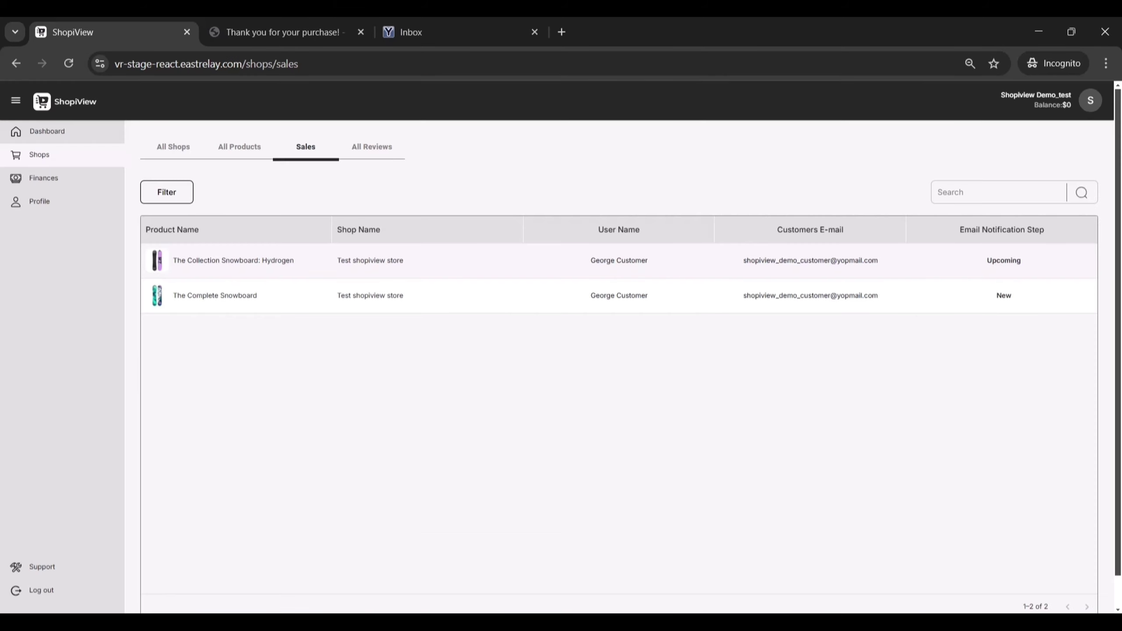
key(ctrl+3)
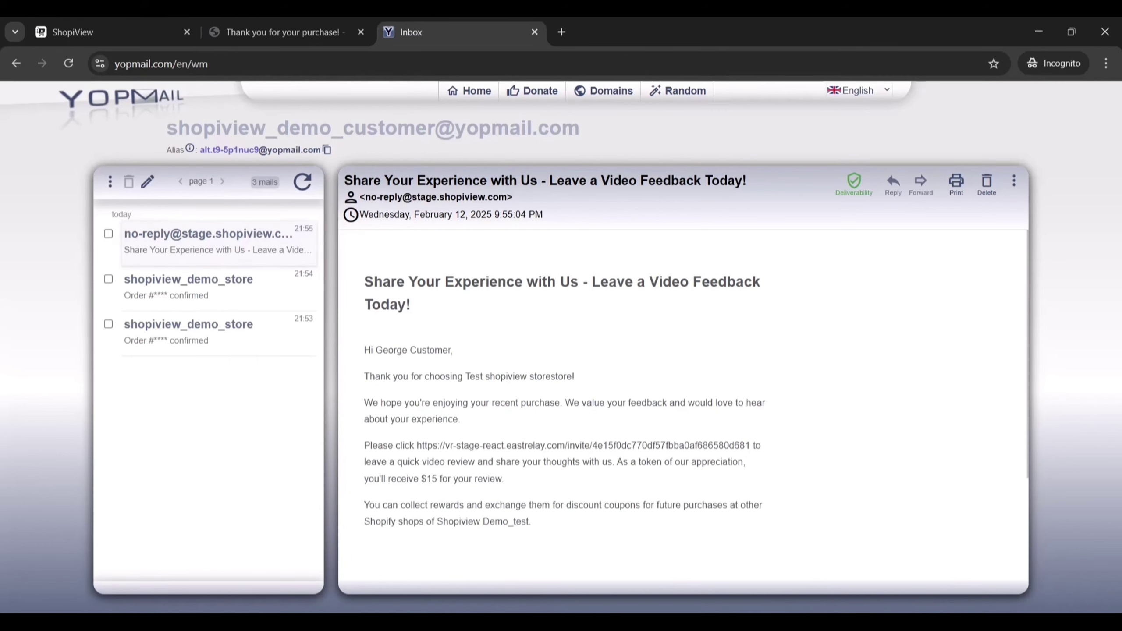
drag(417, 446, 735, 446)
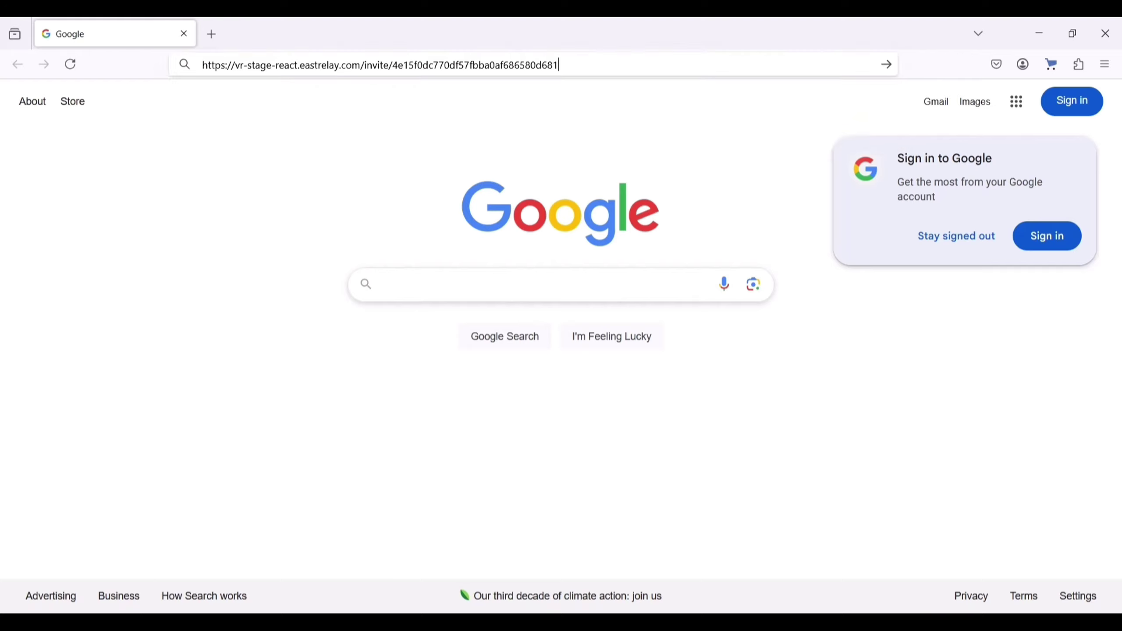
Create the reviewer account from the invite link with password, confirmation and accepted Terms
key(Return)
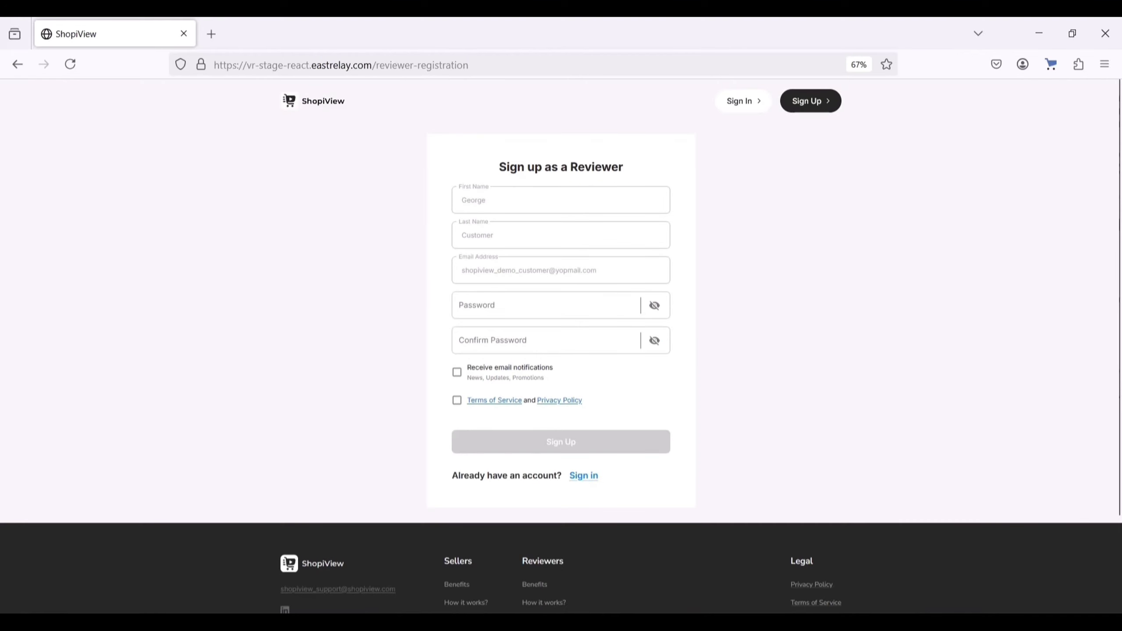
click(546, 305)
text(admin12345678)
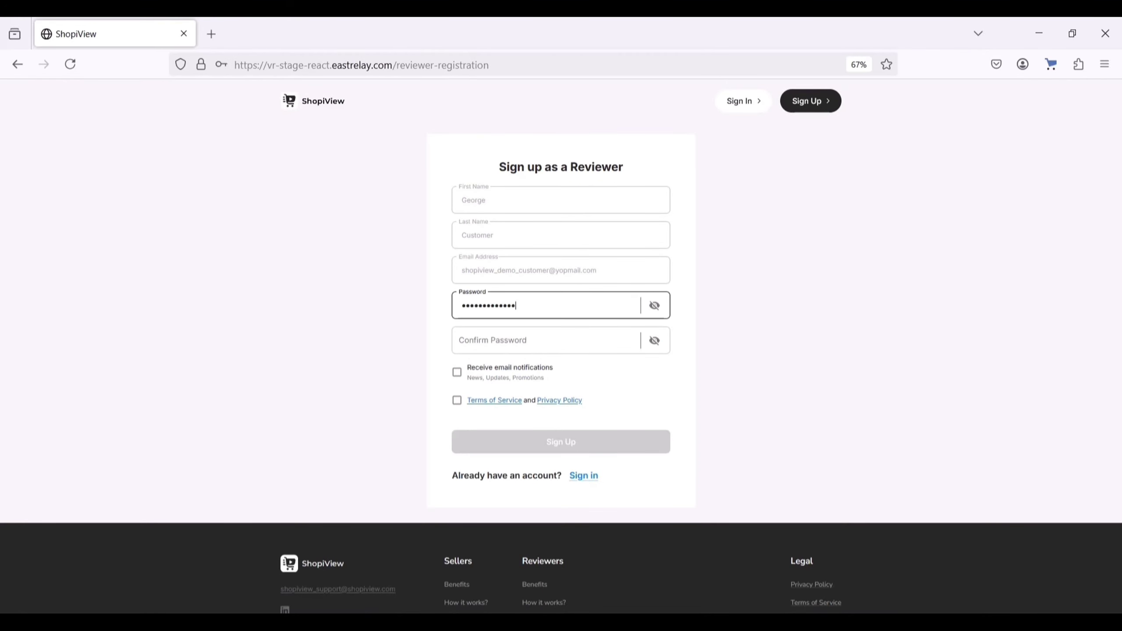
text(9)
click(547, 340)
text(admin1234567)
click(457, 400)
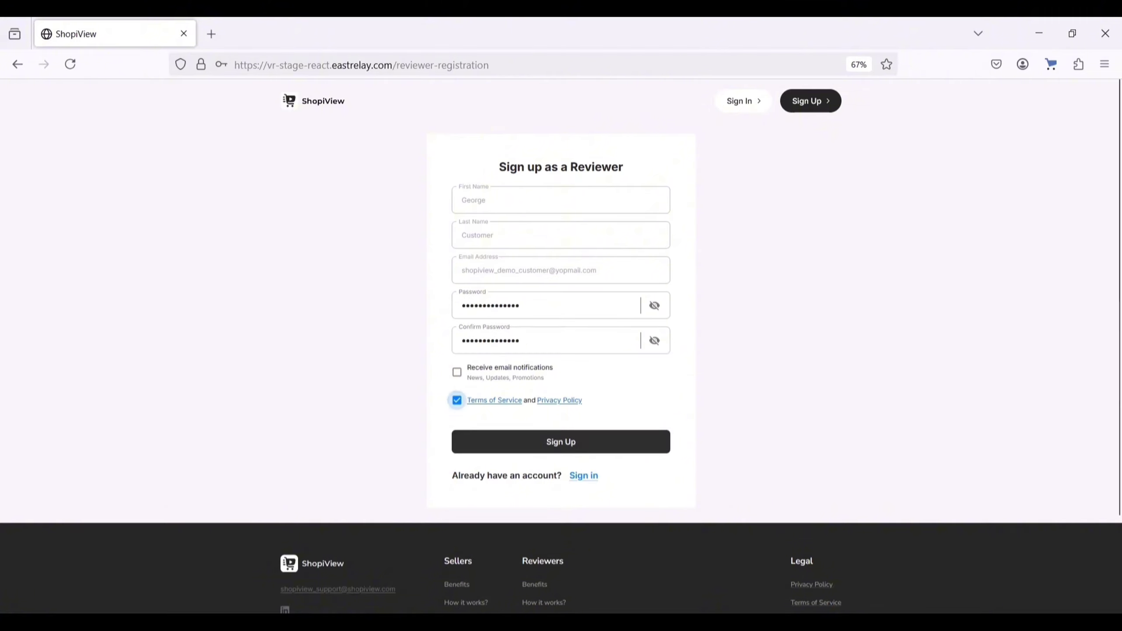
click(561, 441)
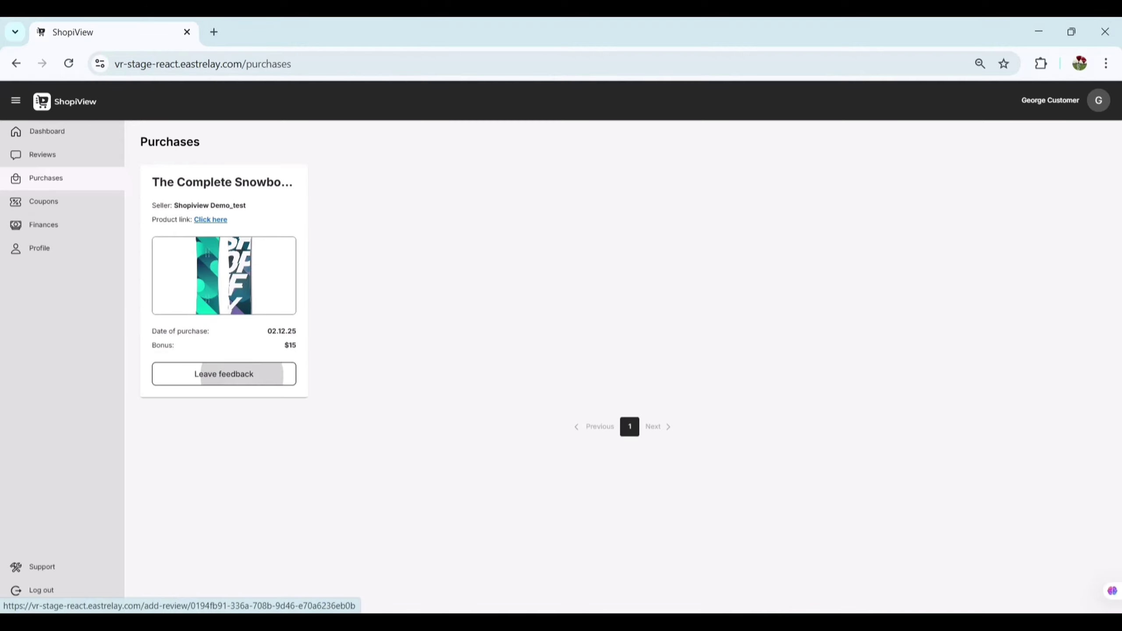
Start a review of The Complete Snowboard titled 'Test video review' and attach the video file
click(224, 374)
text(Test video review)
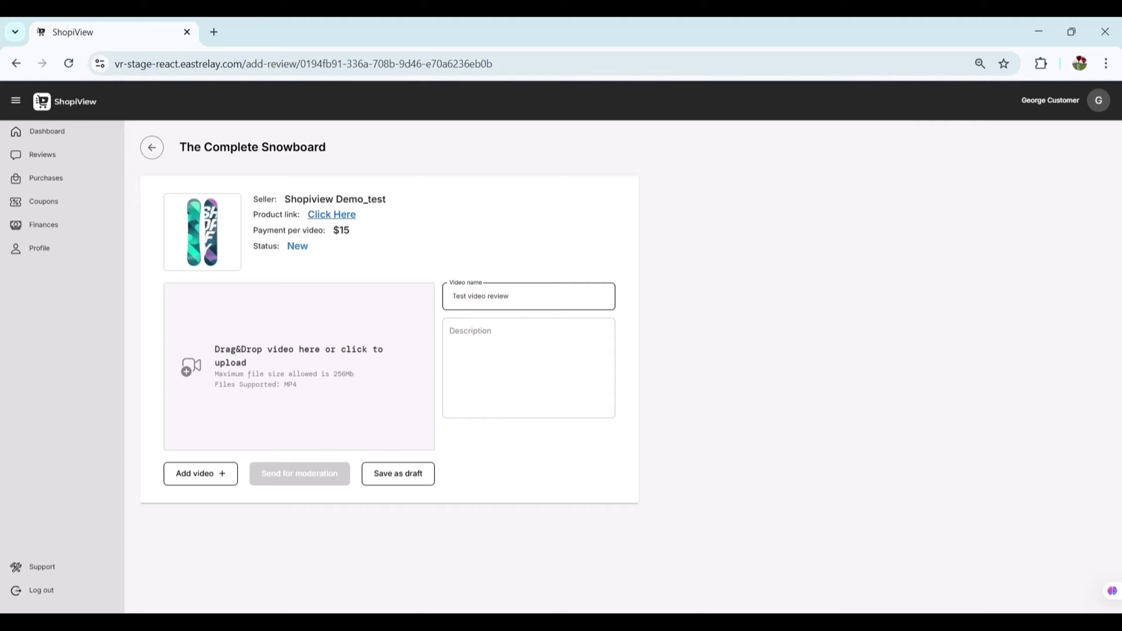
click(201, 474)
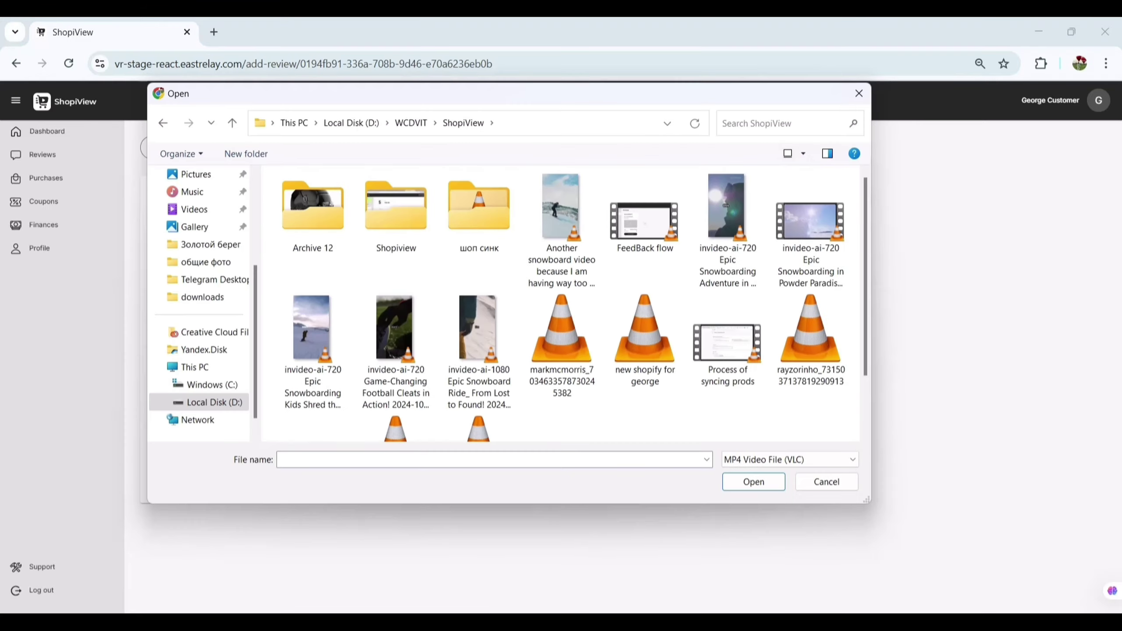
double_click(561, 229)
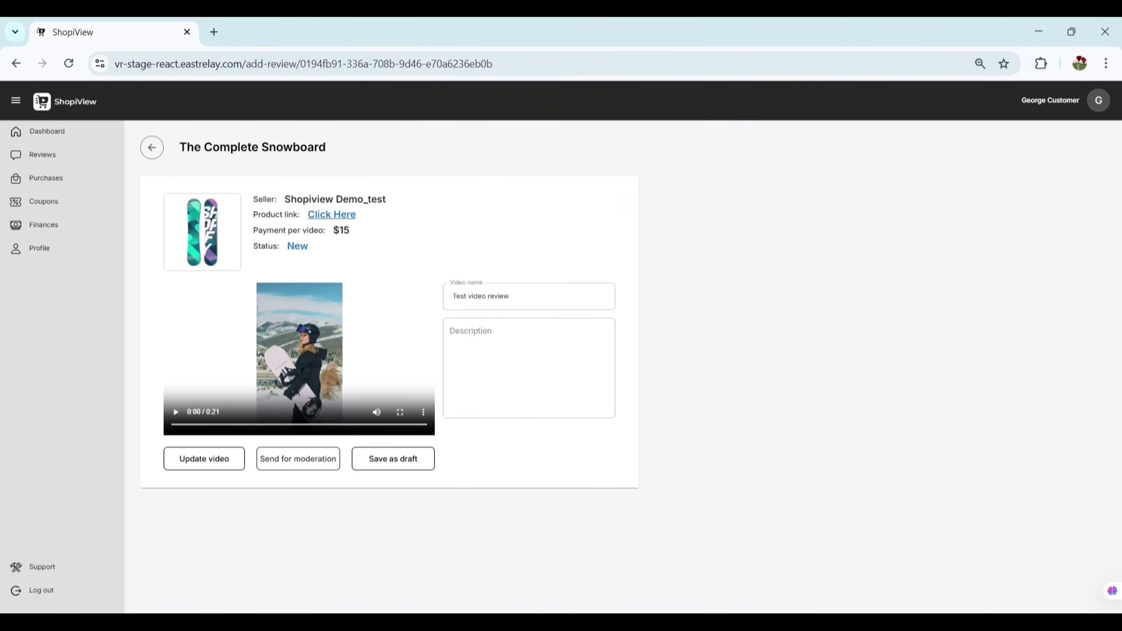
Send the review for moderation, approve it as seller, and scroll the product page to Video Reviews List
click(298, 459)
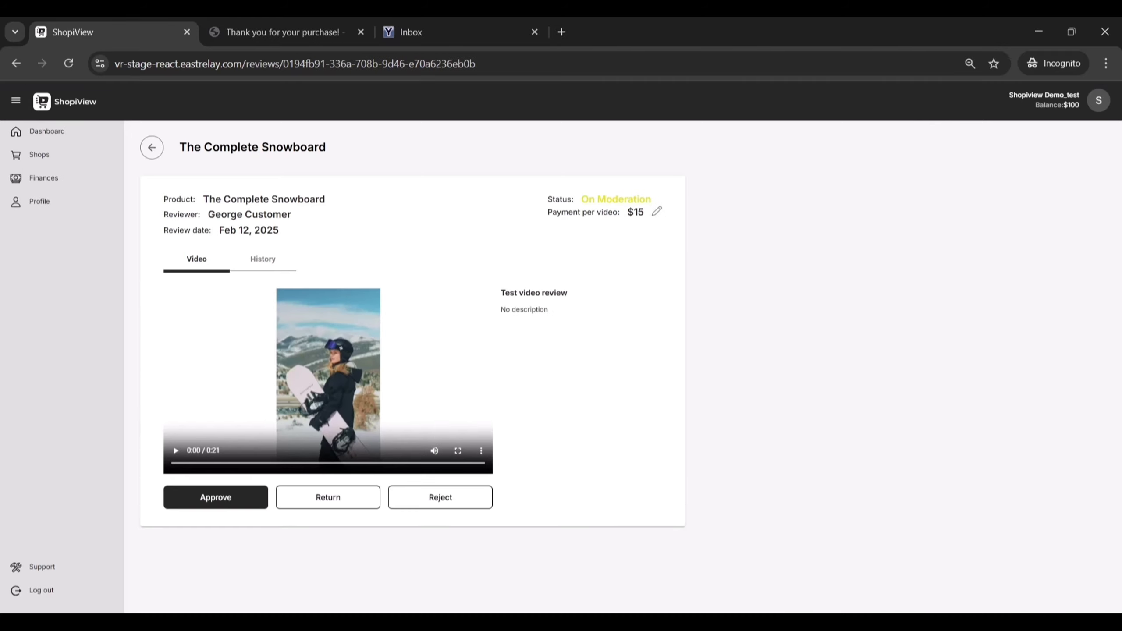
click(328, 497)
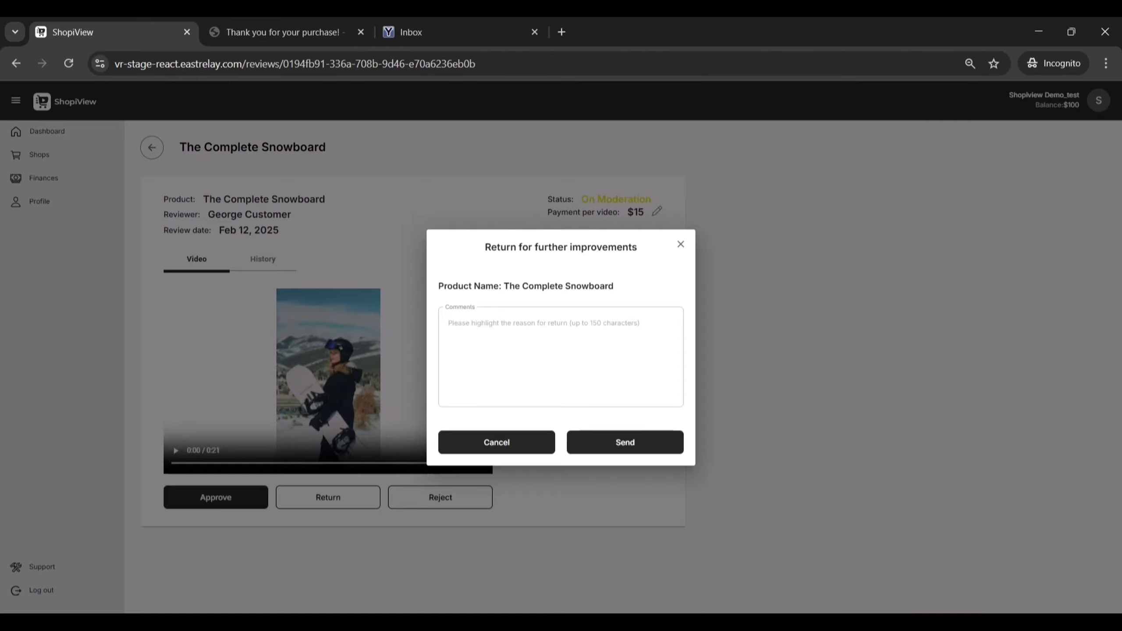
click(496, 442)
click(216, 497)
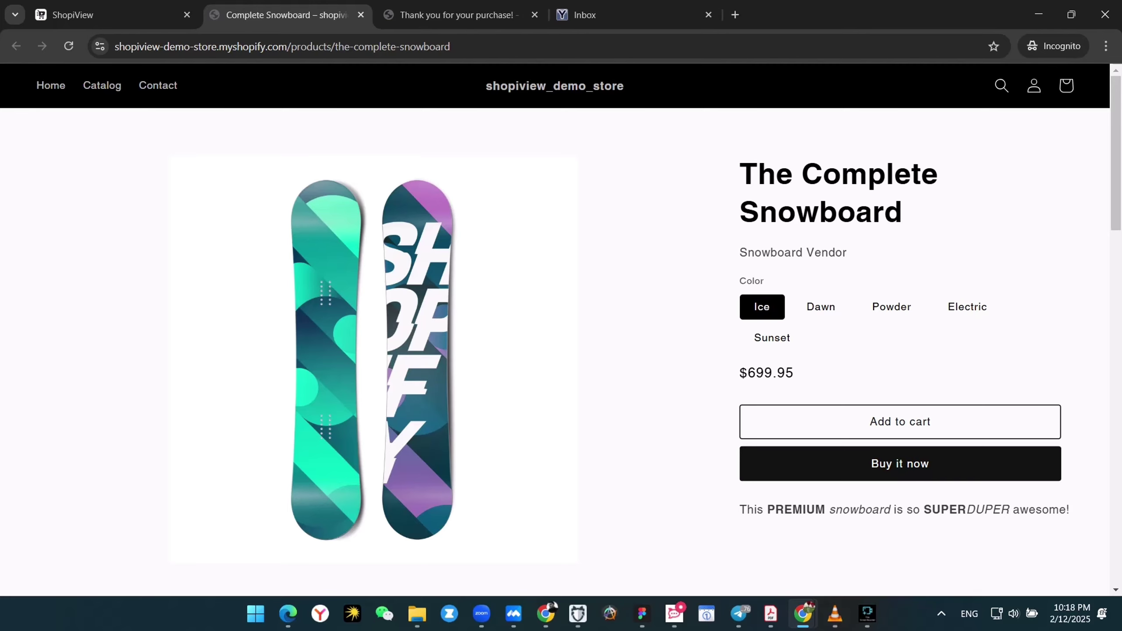
scroll(561, 354, down, 15)
scroll(561, 354, down, 2)
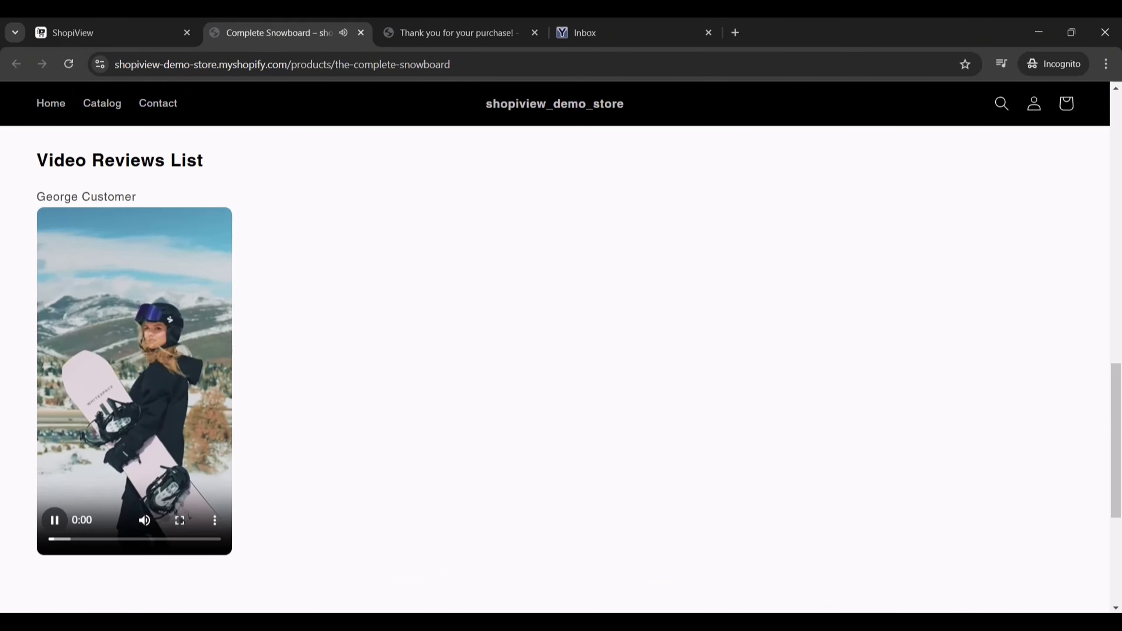